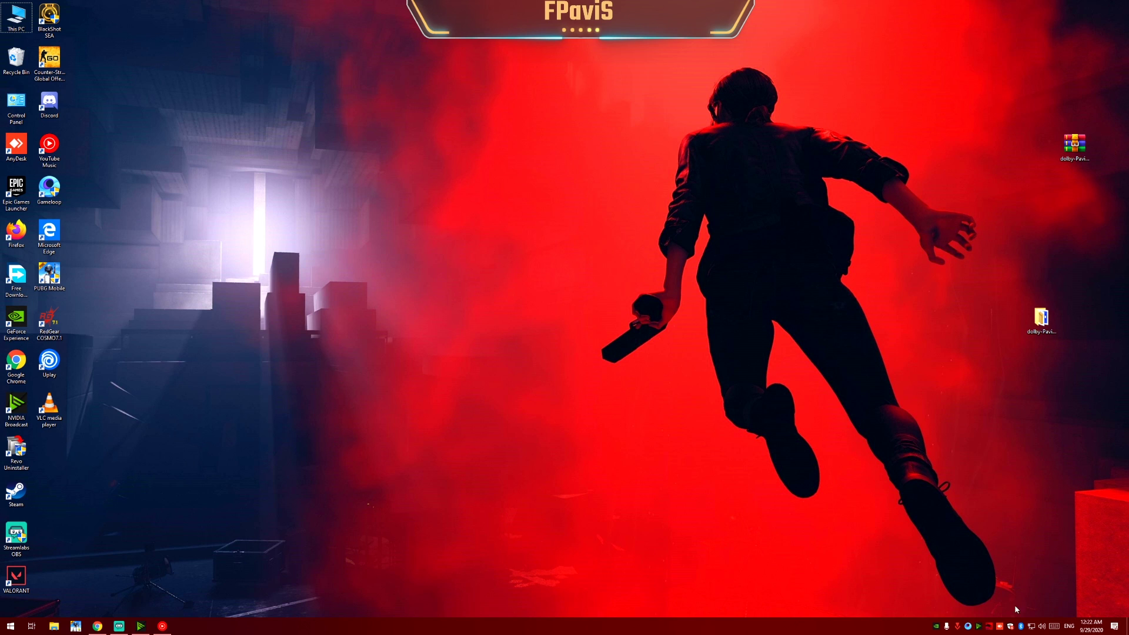
Check the real-time protection state in Windows Security's virus & threat protection settings and close the window.
{"action": "left_click", "coordinate": [1010, 626]}
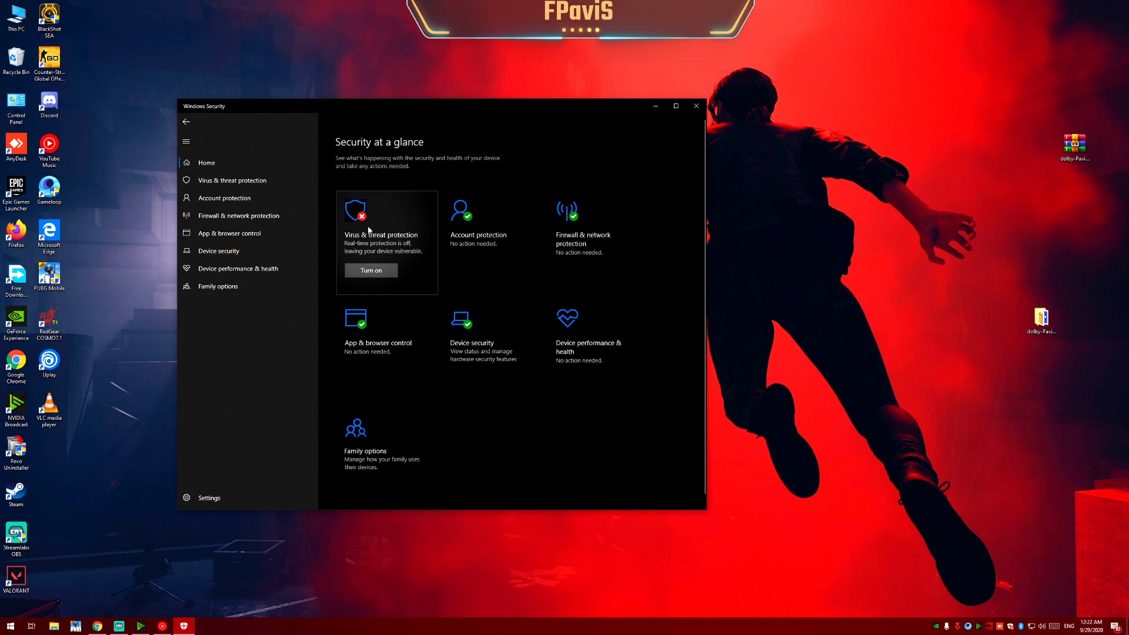
{"action": "left_click", "coordinate": [392, 230]}
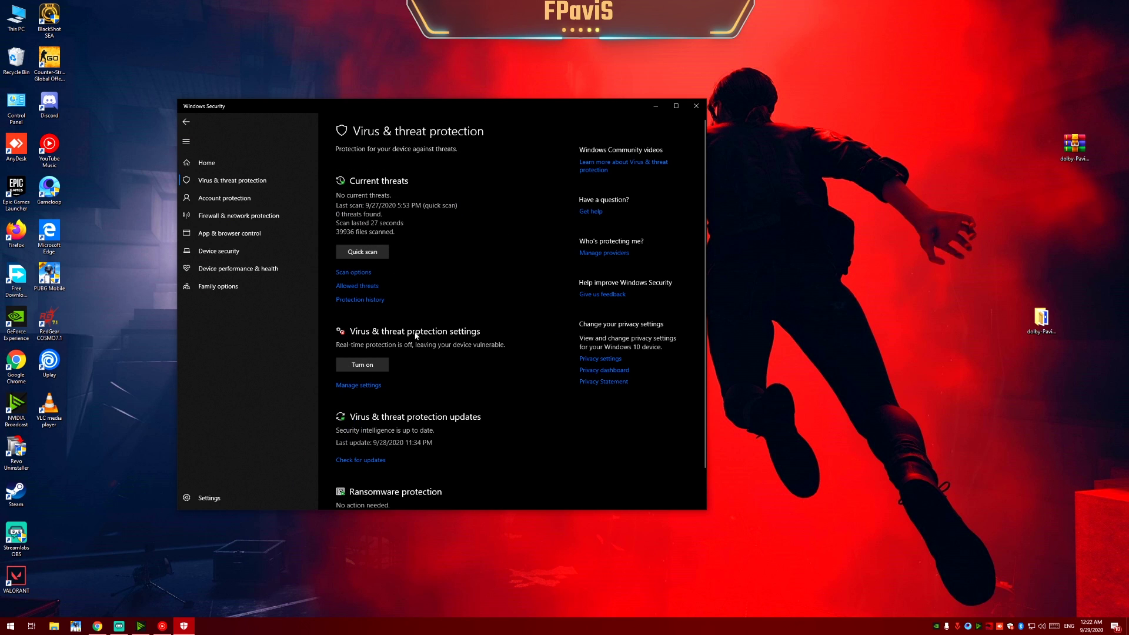
{"action": "left_click", "coordinate": [368, 387]}
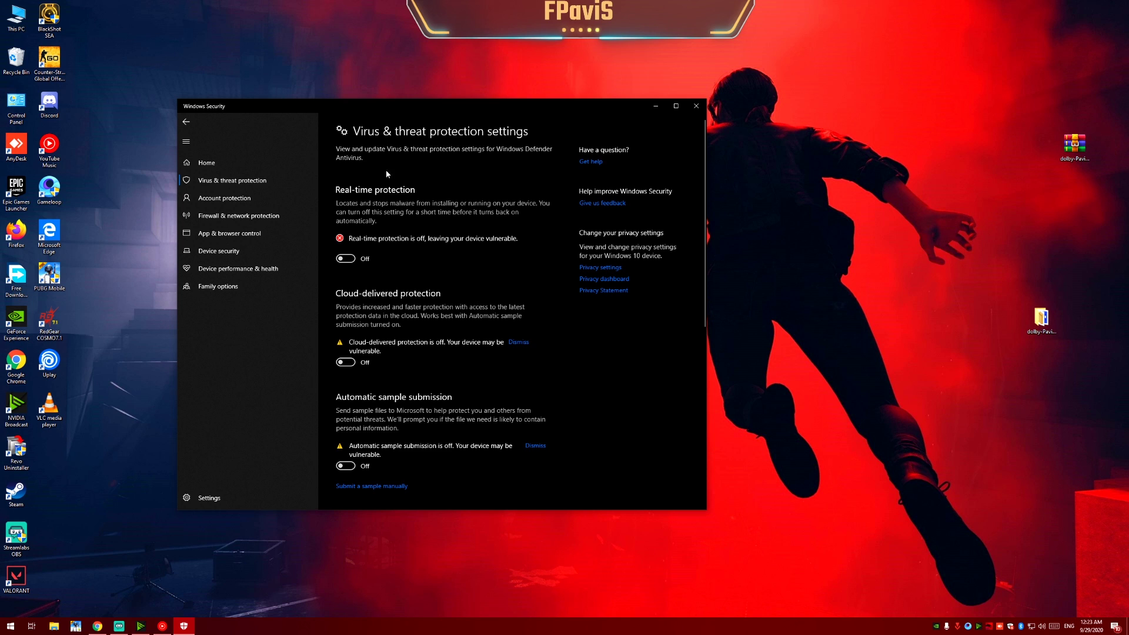
{"action": "left_click", "coordinate": [696, 106]}
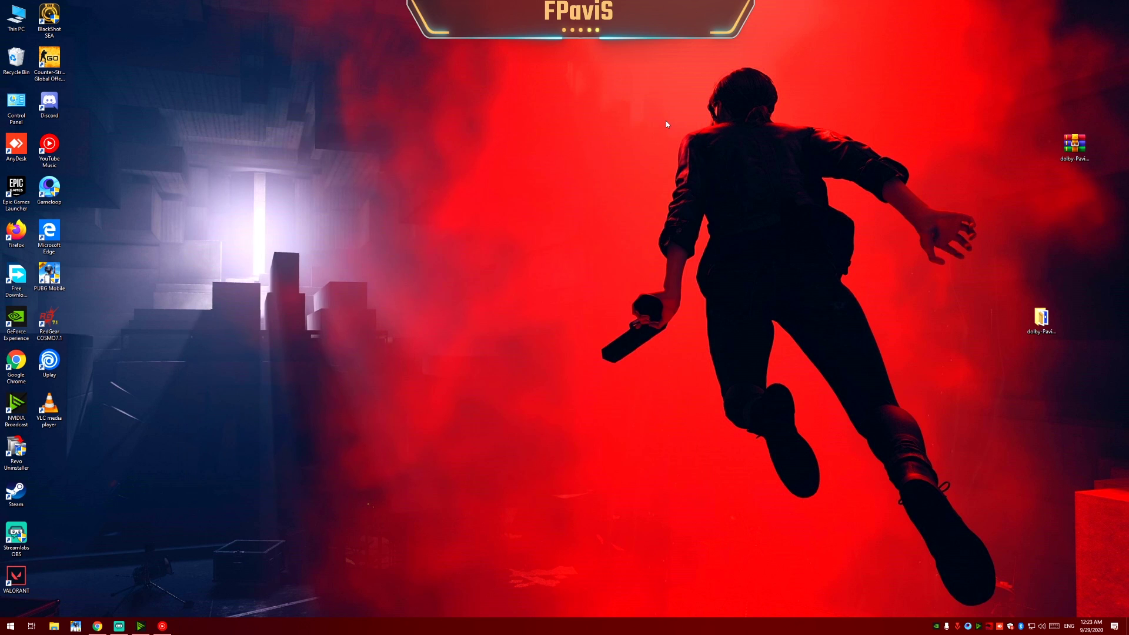
Extract the dolby-PaviTheGamer folder from its RAR archive to the desktop, replacing the files with the same names, and close the archive.
{"action": "left_click_drag", "start_coordinate": [980, 78], "coordinate": [1116, 200]}
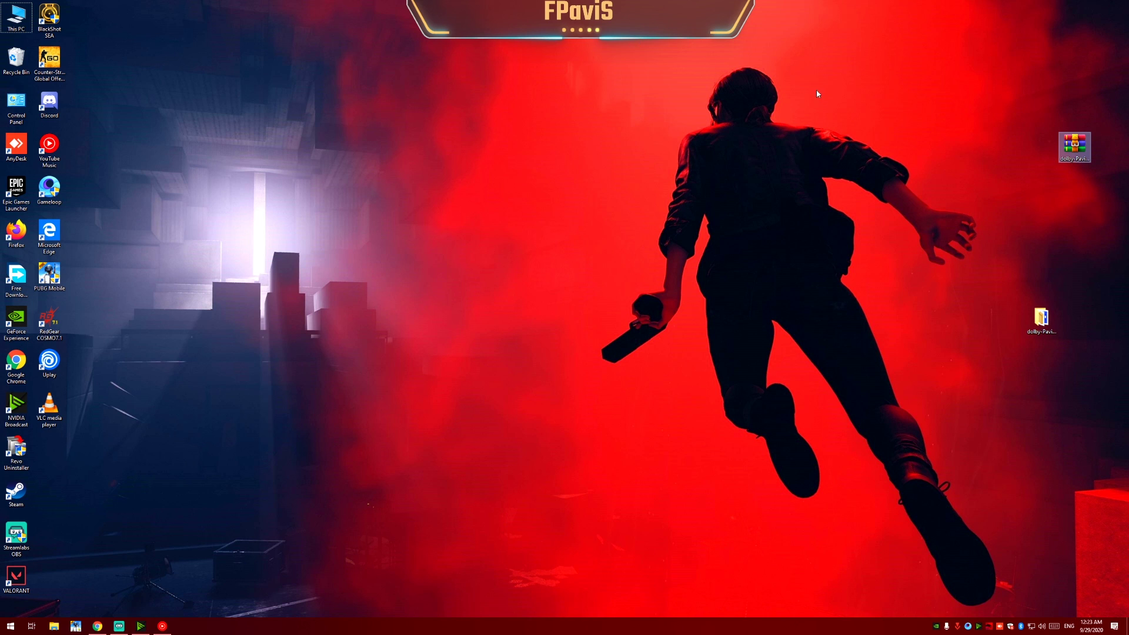
{"action": "double_click", "coordinate": [1074, 146]}
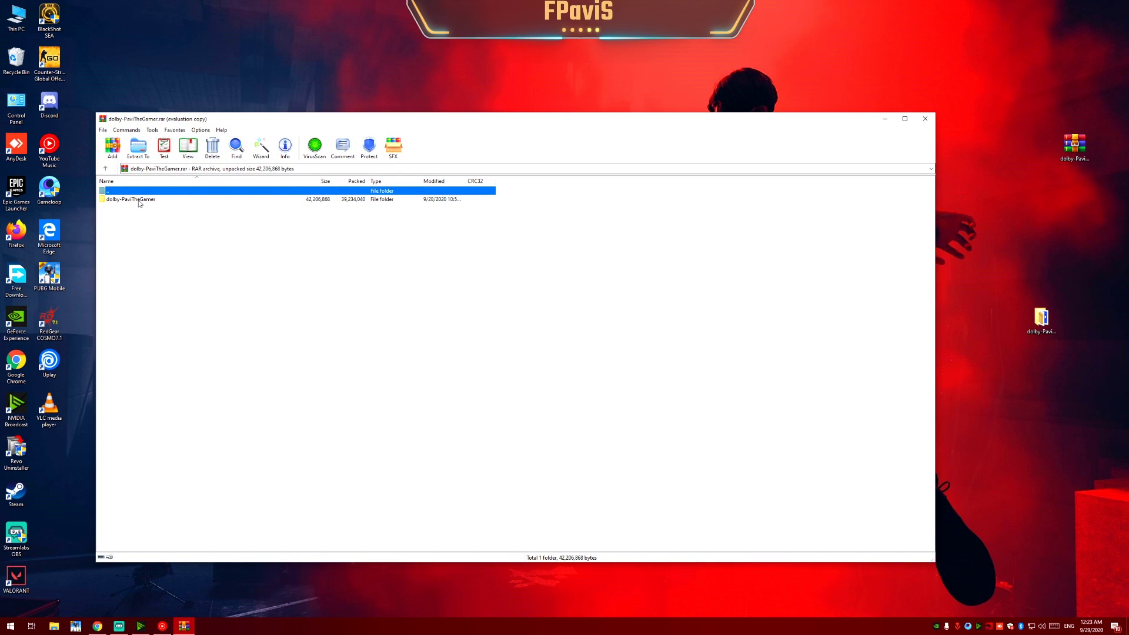
{"action": "left_click_drag", "start_coordinate": [139, 203], "coordinate": [407, 271]}
{"action": "left_click_drag", "start_coordinate": [1030, 229], "coordinate": [1032, 231]}
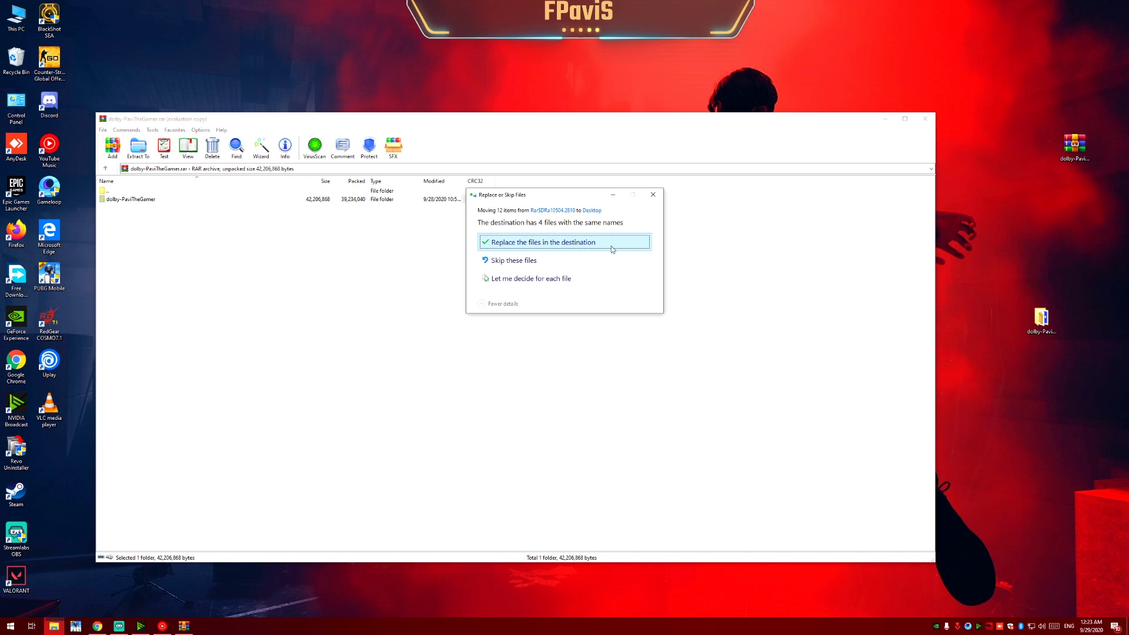
{"action": "left_click", "coordinate": [501, 247]}
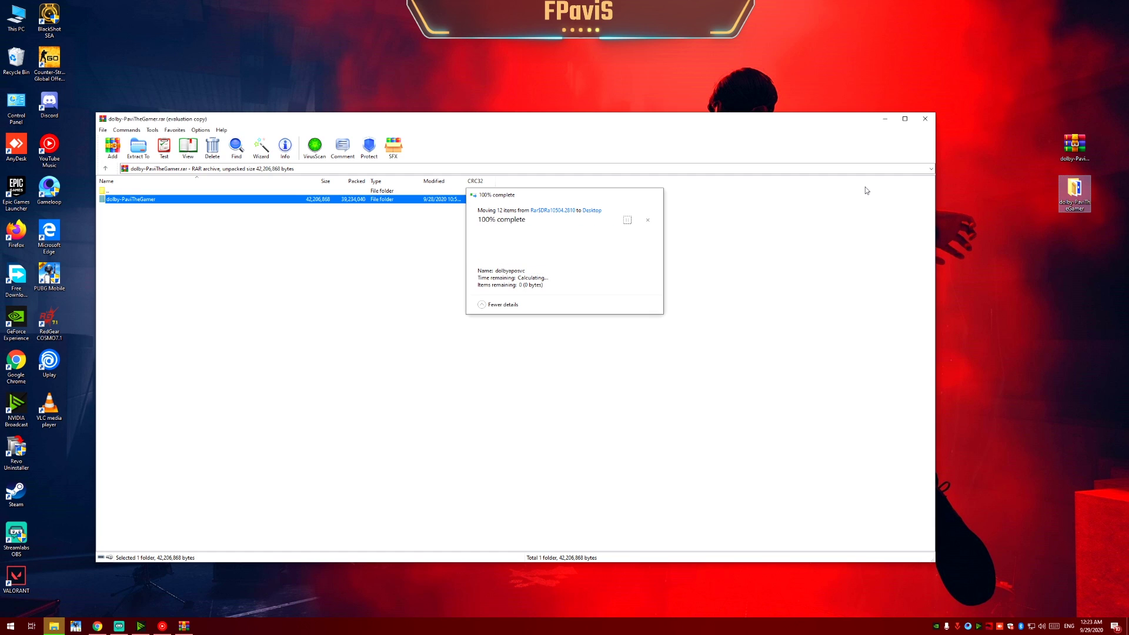
{"action": "left_click", "coordinate": [925, 118]}
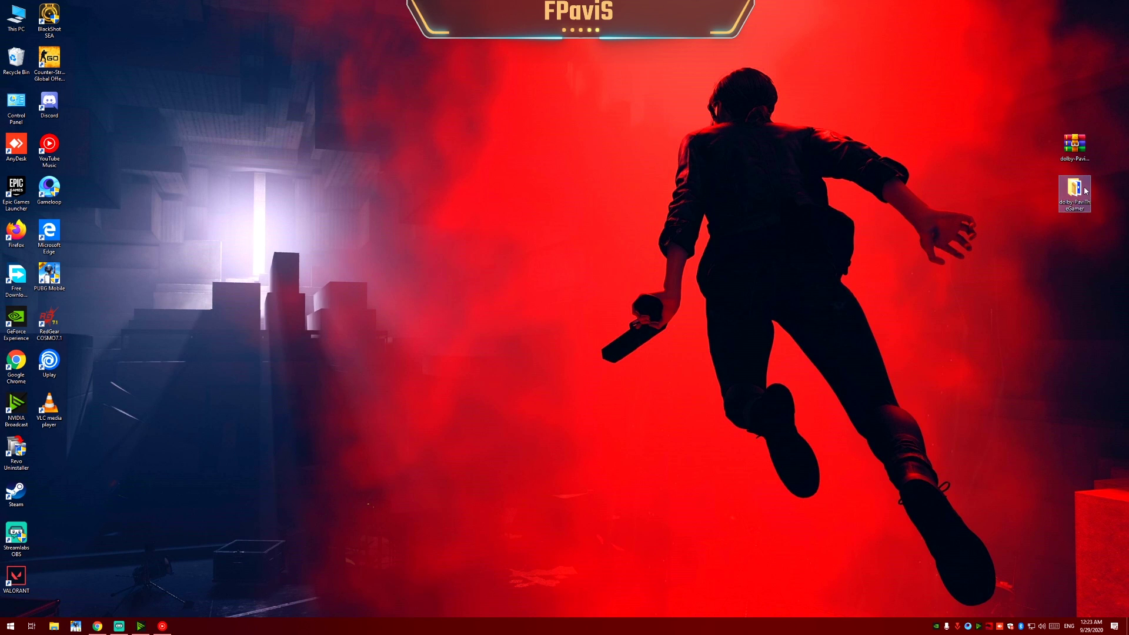
Run apo_driver_setup_x64 from the extracted dolby-PaviTheGamer folder and install APO Driver with the Dolby DAX API Service feature added.
{"action": "double_click", "coordinate": [1067, 194]}
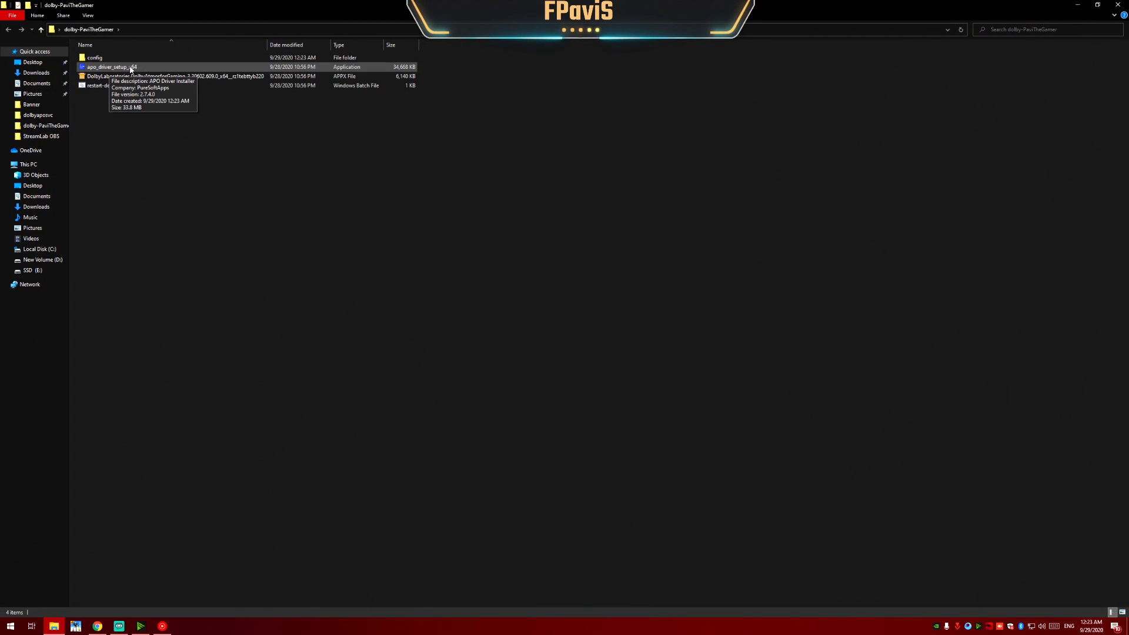
{"action": "double_click", "coordinate": [131, 68]}
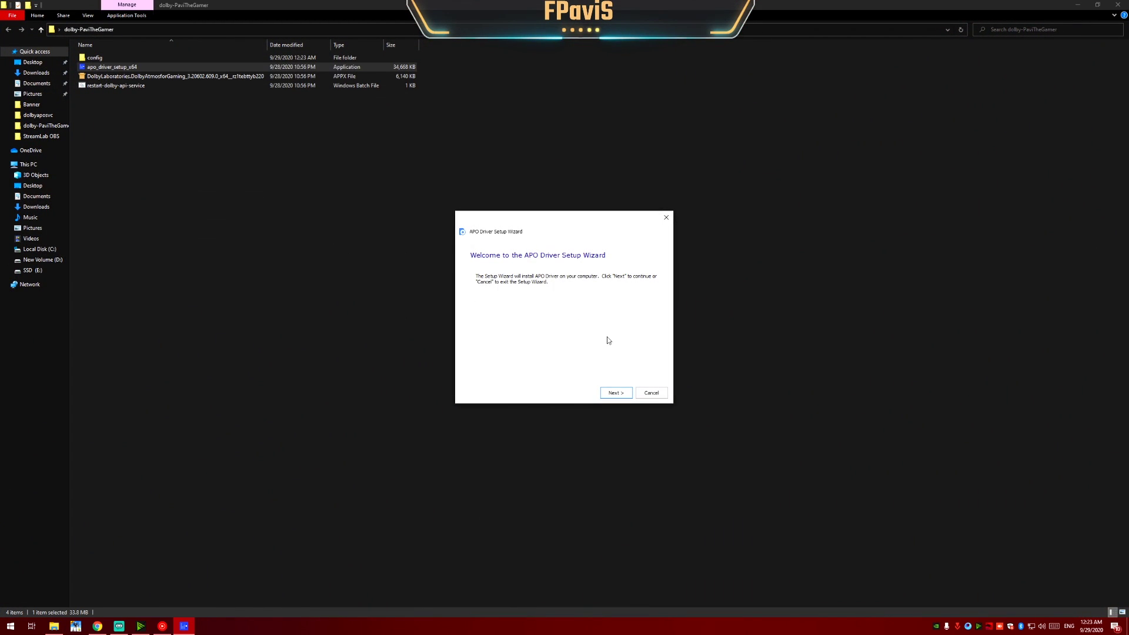
{"action": "left_click", "coordinate": [616, 393]}
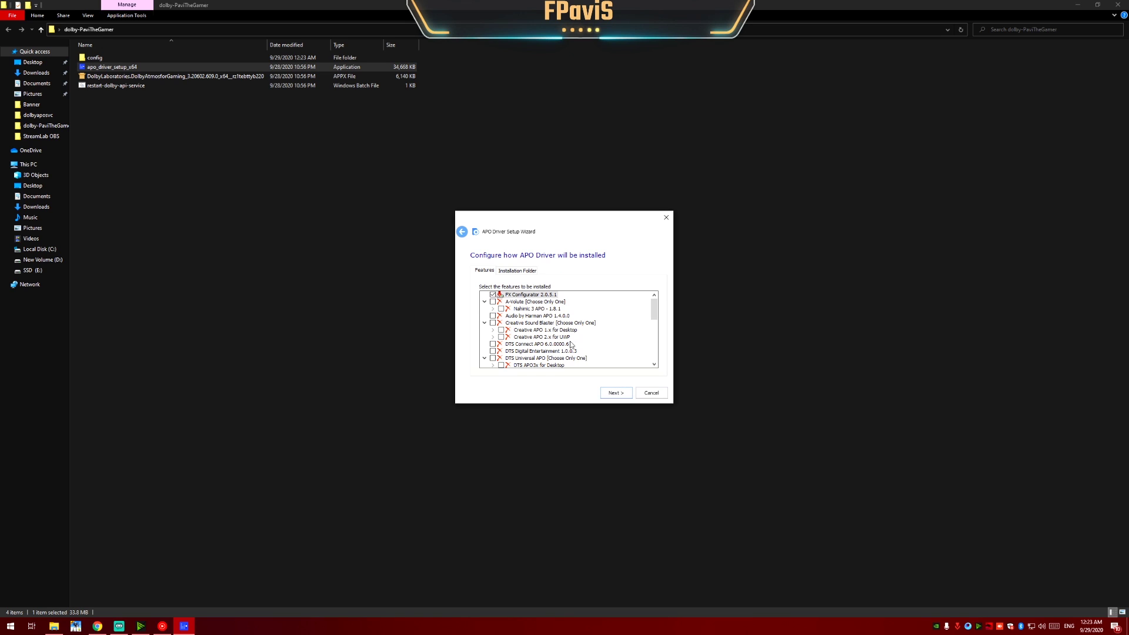
{"action": "left_click_drag", "start_coordinate": [654, 310], "coordinate": [660, 341]}
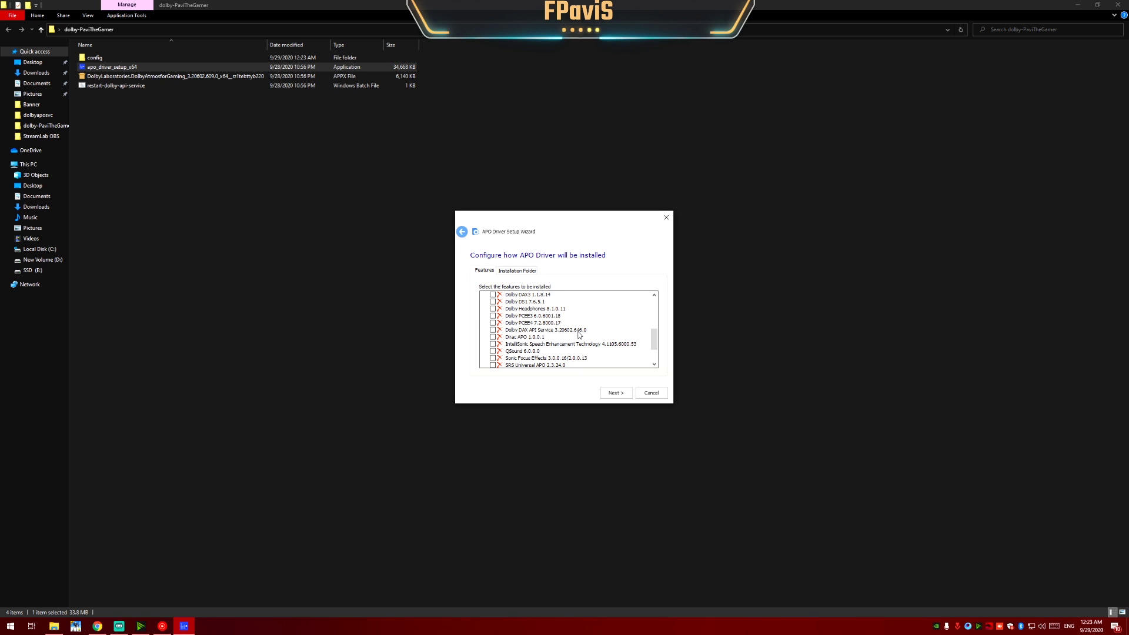
{"action": "left_click", "coordinate": [494, 330]}
{"action": "left_click", "coordinate": [612, 392]}
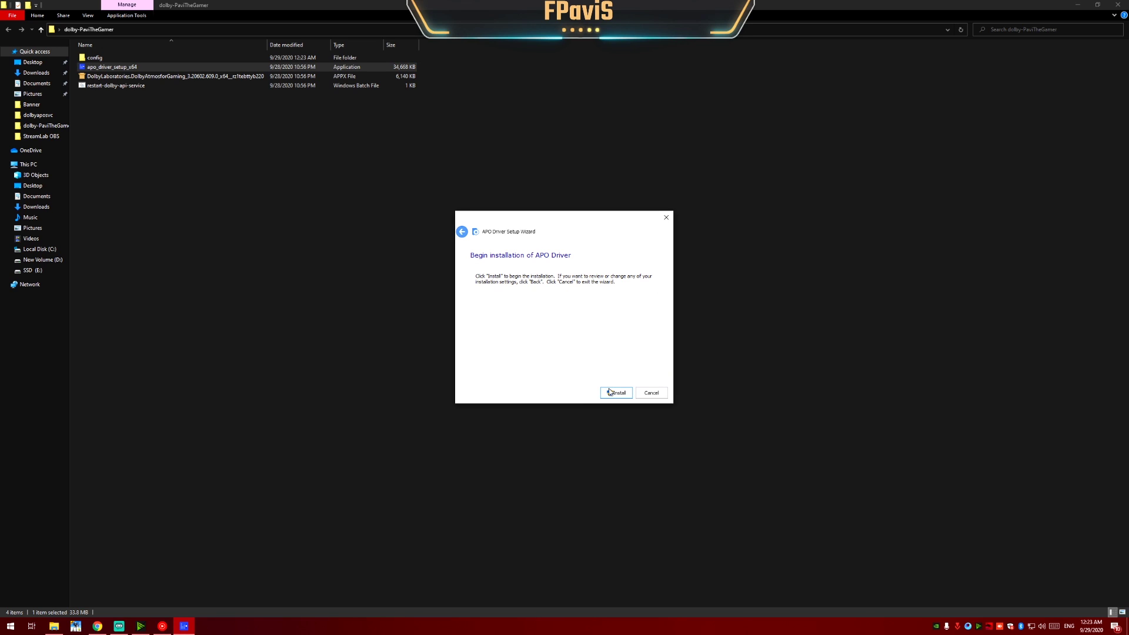
{"action": "left_click", "coordinate": [614, 395]}
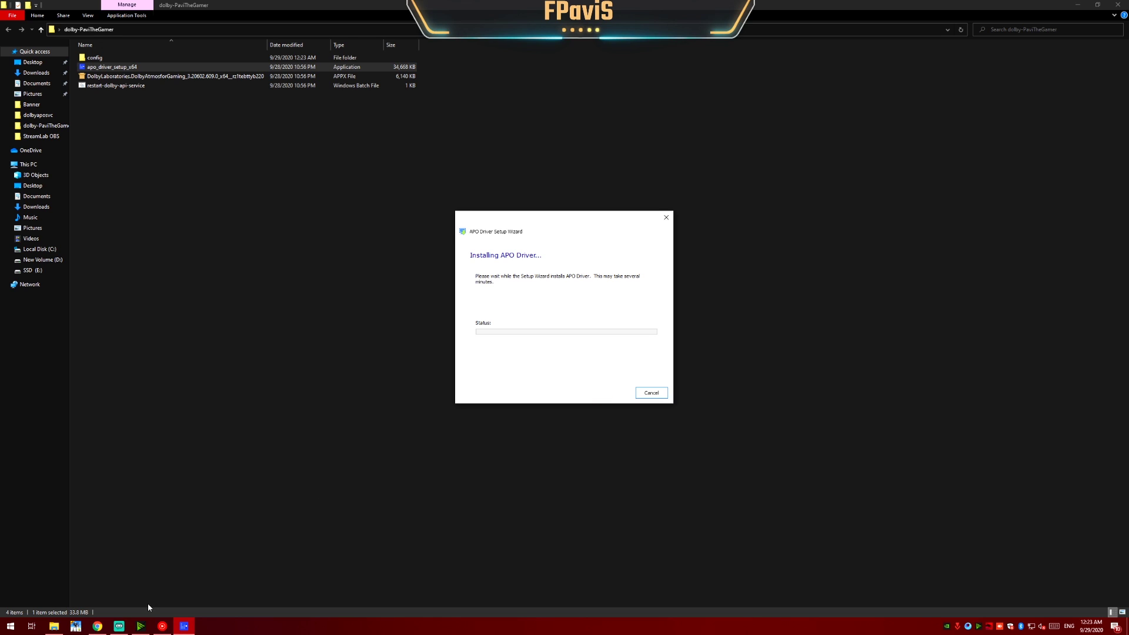
Switch to NVIDIA Broadcast, reselect (Default Device) as the microphone source, and minimize the window.
{"action": "mouse_move", "coordinate": [143, 628]}
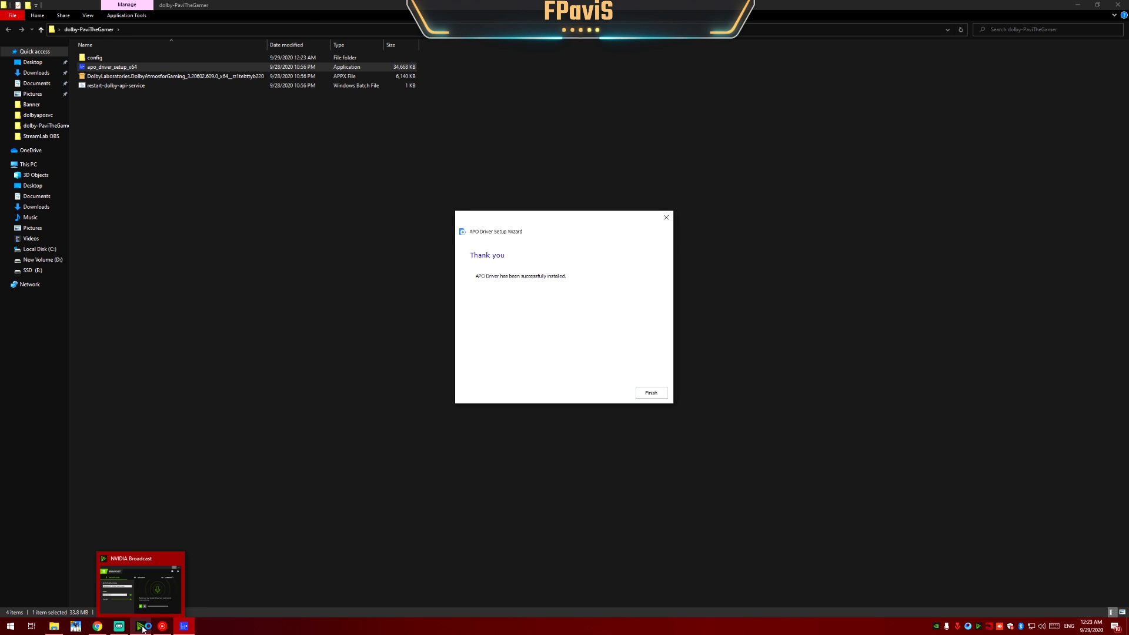
{"action": "left_click", "coordinate": [143, 628]}
{"action": "left_click", "coordinate": [51, 91]}
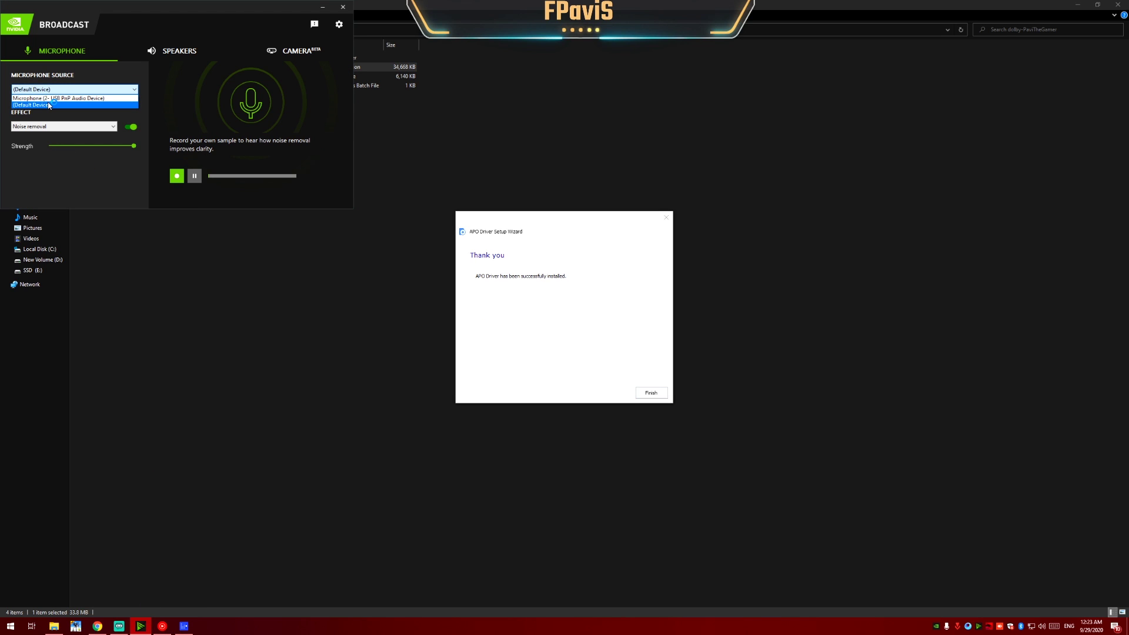
{"action": "left_click", "coordinate": [51, 105]}
{"action": "left_click", "coordinate": [323, 6]}
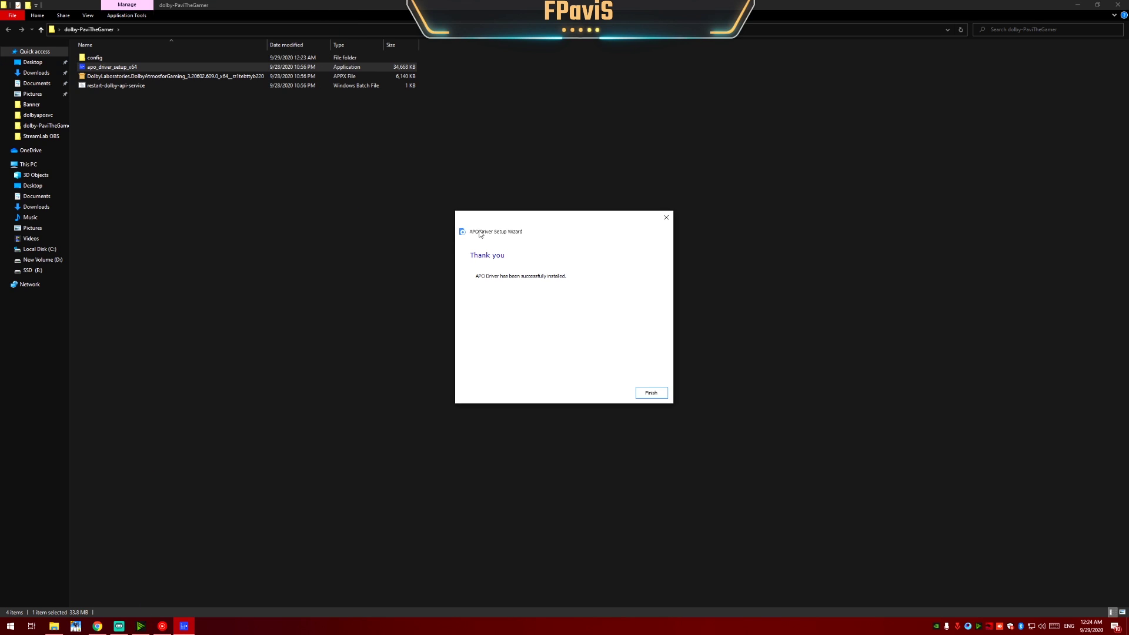
Finish and close the APO Driver Setup Wizard.
{"action": "left_click_drag", "start_coordinate": [507, 232], "coordinate": [435, 262]}
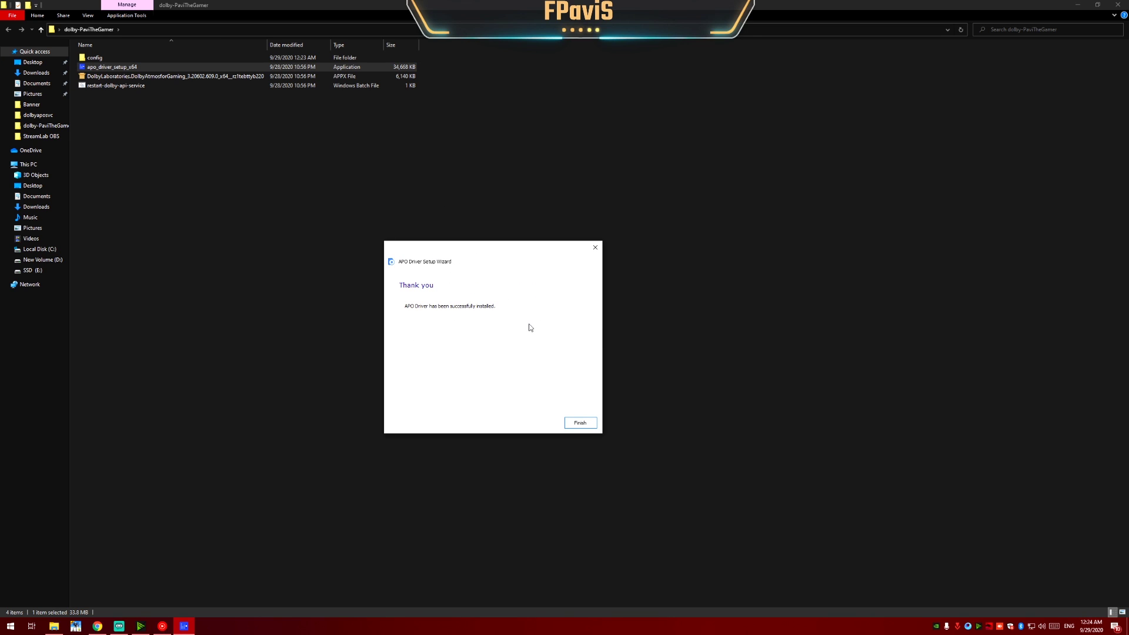
{"action": "left_click_drag", "start_coordinate": [474, 247], "coordinate": [405, 269]}
{"action": "left_click", "coordinate": [517, 445]}
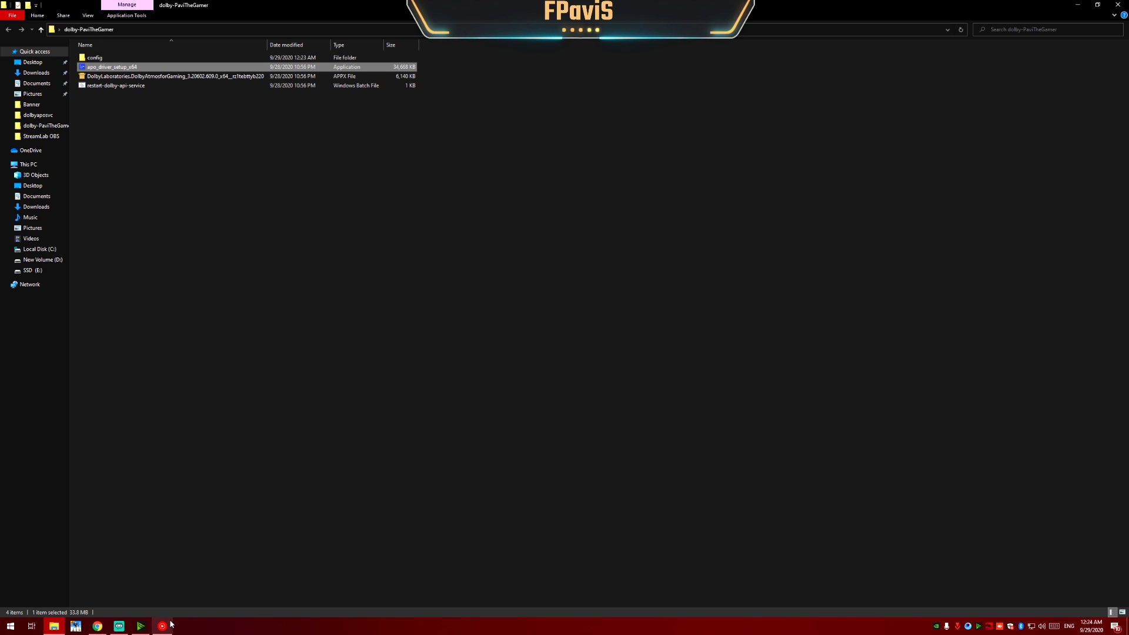
Check the audio mixer levels in Streamlabs OBS and hide its window.
{"action": "left_click", "coordinate": [120, 627]}
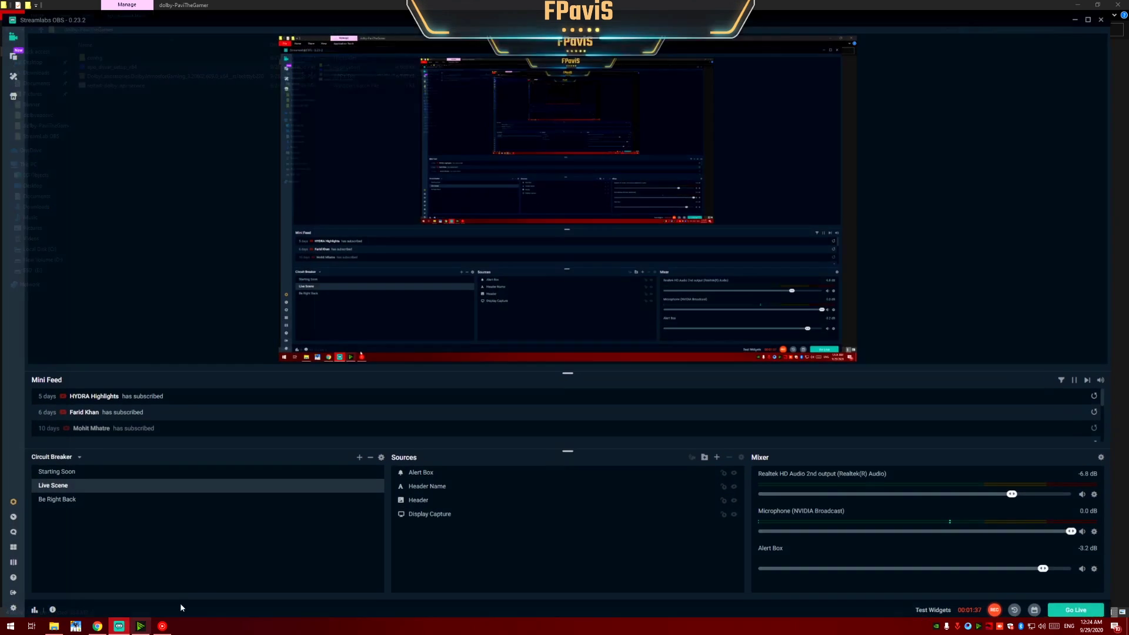
{"action": "left_click", "coordinate": [119, 625]}
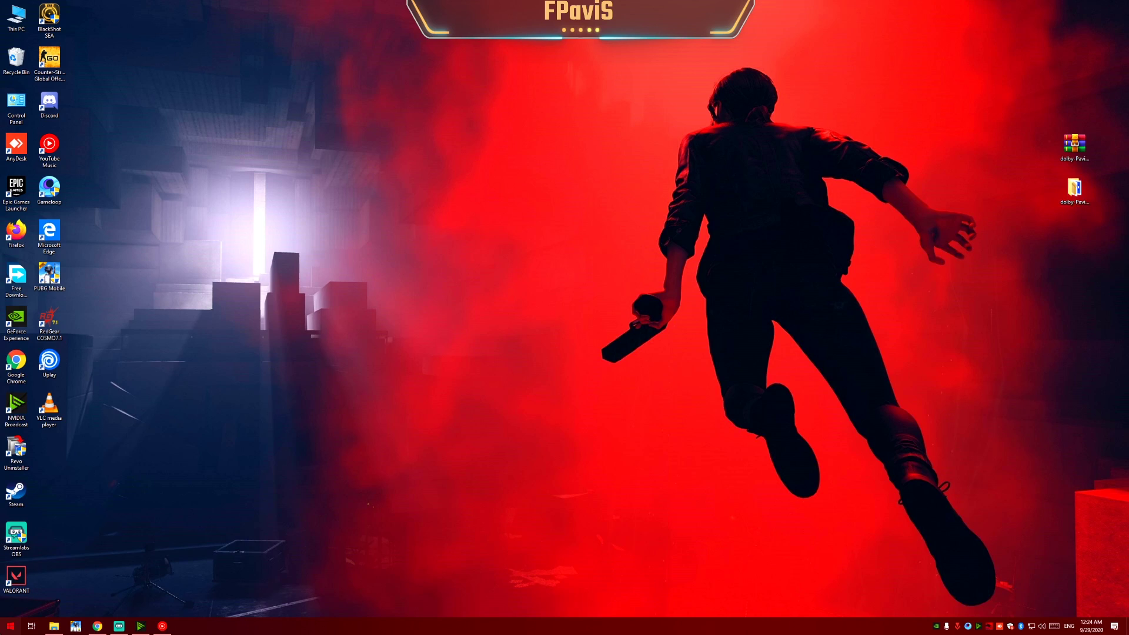
Search for and launch FX Configurator, and select the active Realtek HD Audio 2nd output endpoint.
{"action": "left_click", "coordinate": [11, 626]}
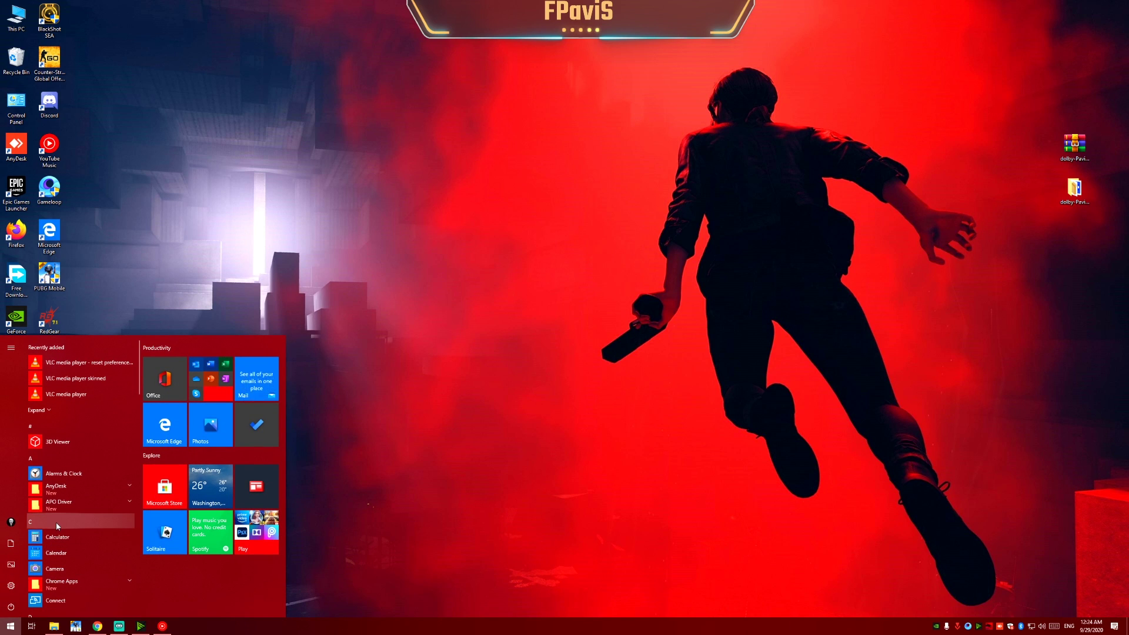
{"action": "type", "text": "fx"}
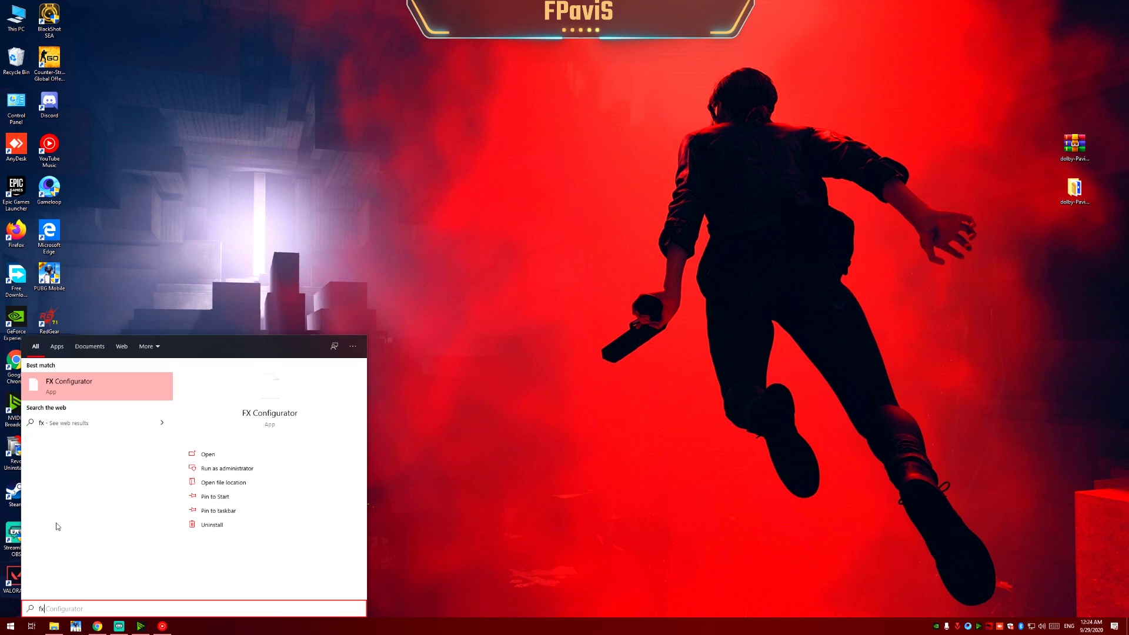
{"action": "left_click", "coordinate": [76, 389]}
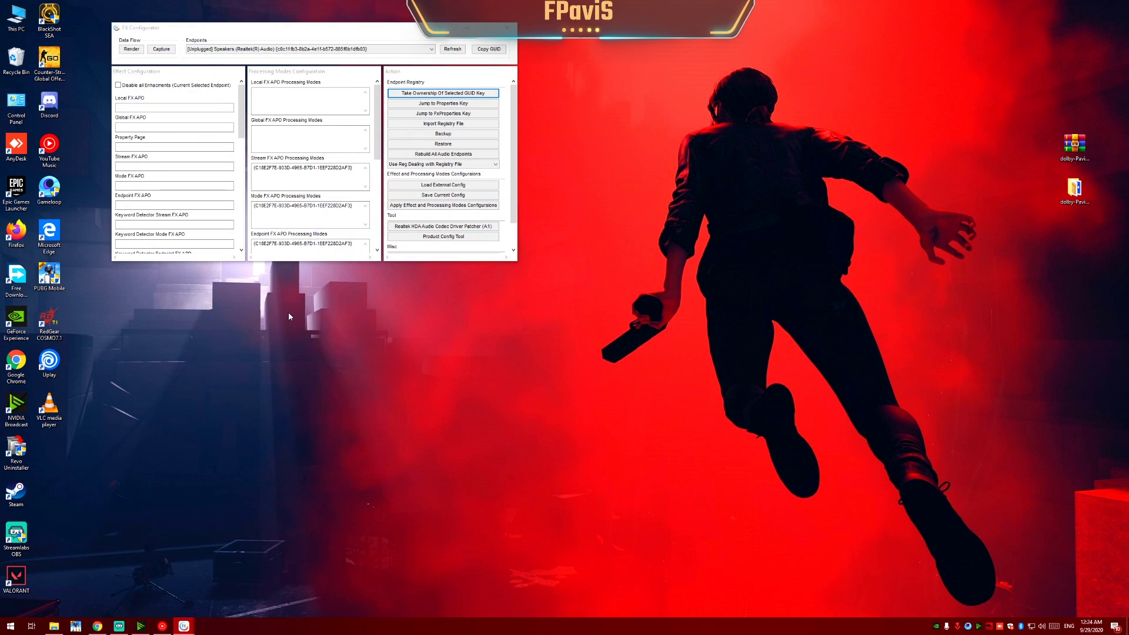
{"action": "left_click_drag", "start_coordinate": [228, 28], "coordinate": [476, 231]}
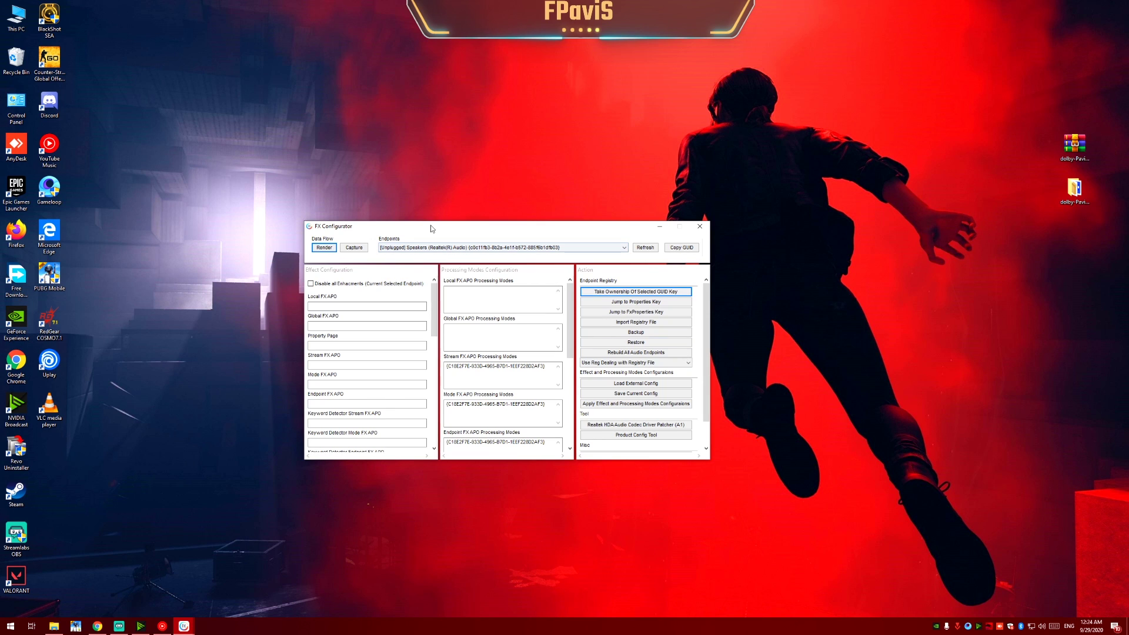
{"action": "left_click_drag", "start_coordinate": [433, 229], "coordinate": [449, 256]}
{"action": "left_click", "coordinate": [505, 274]}
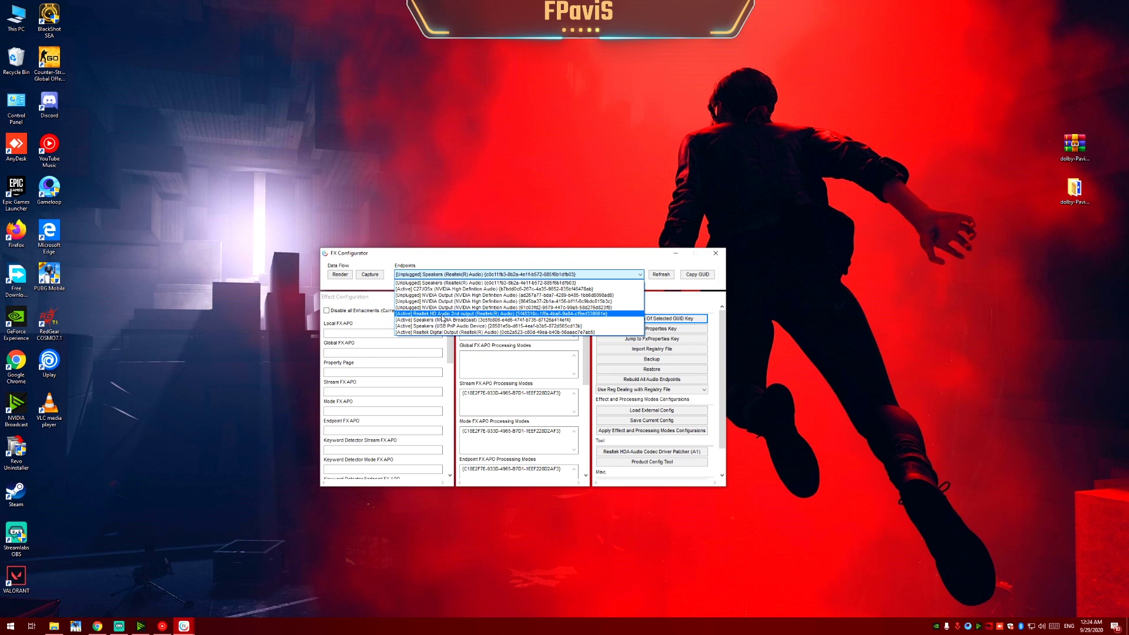
{"action": "left_click", "coordinate": [477, 315]}
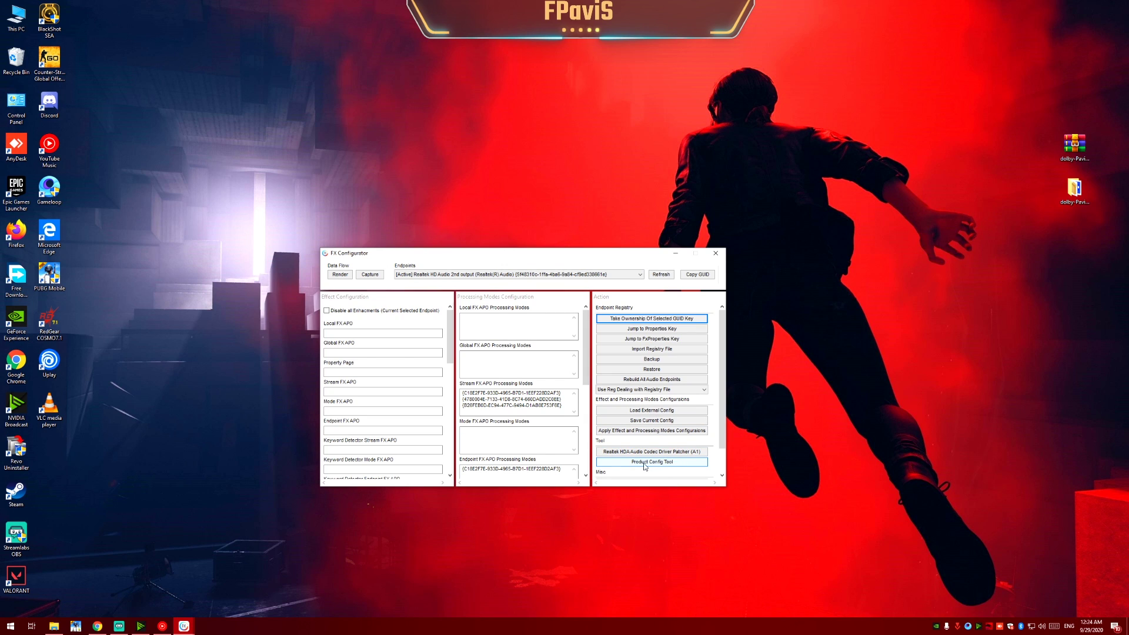
With the Product Config Tool, apply the Dolby DAX3 UWP (APIv3.xxxxx, XML 3.3.0) product settings to the selected endpoint.
{"action": "left_click", "coordinate": [661, 464]}
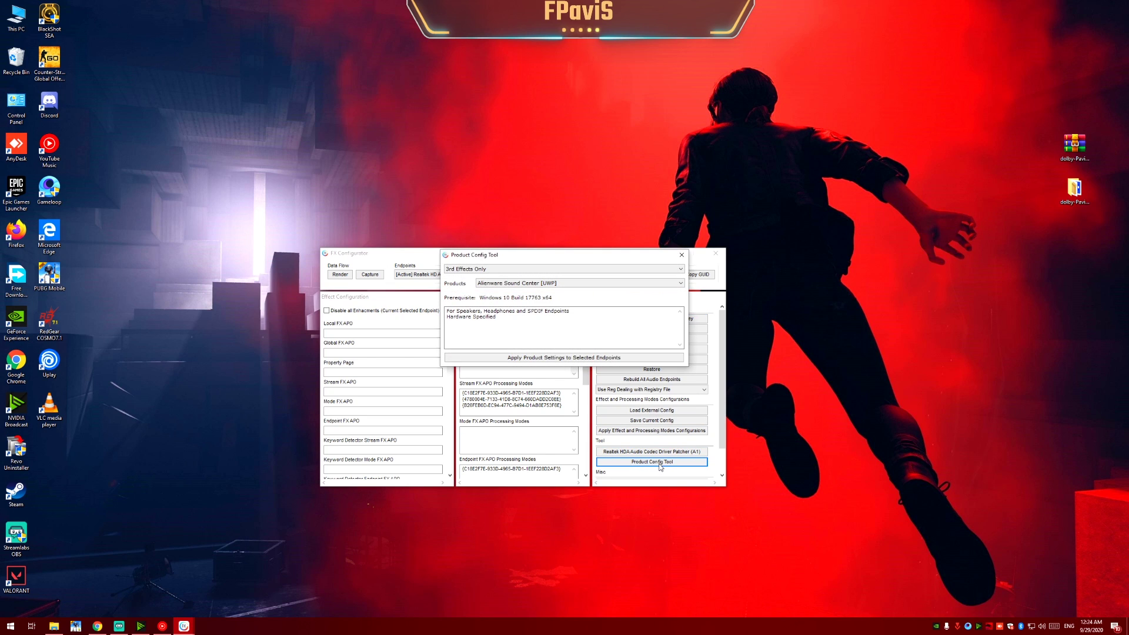
{"action": "left_click_drag", "start_coordinate": [473, 257], "coordinate": [443, 283]}
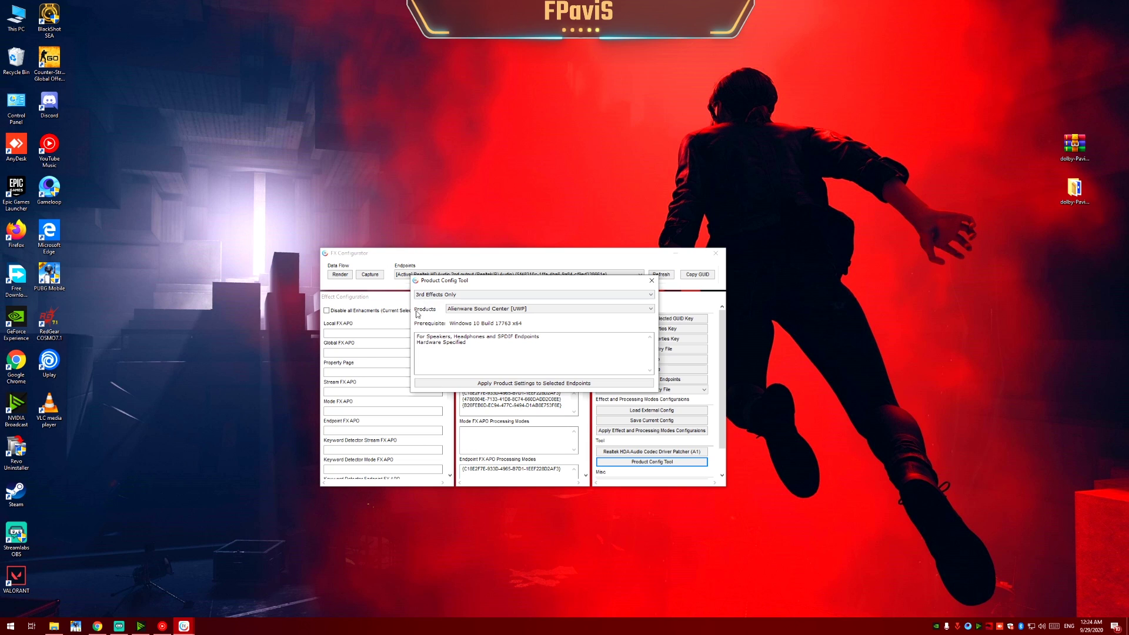
{"action": "left_click", "coordinate": [468, 309]}
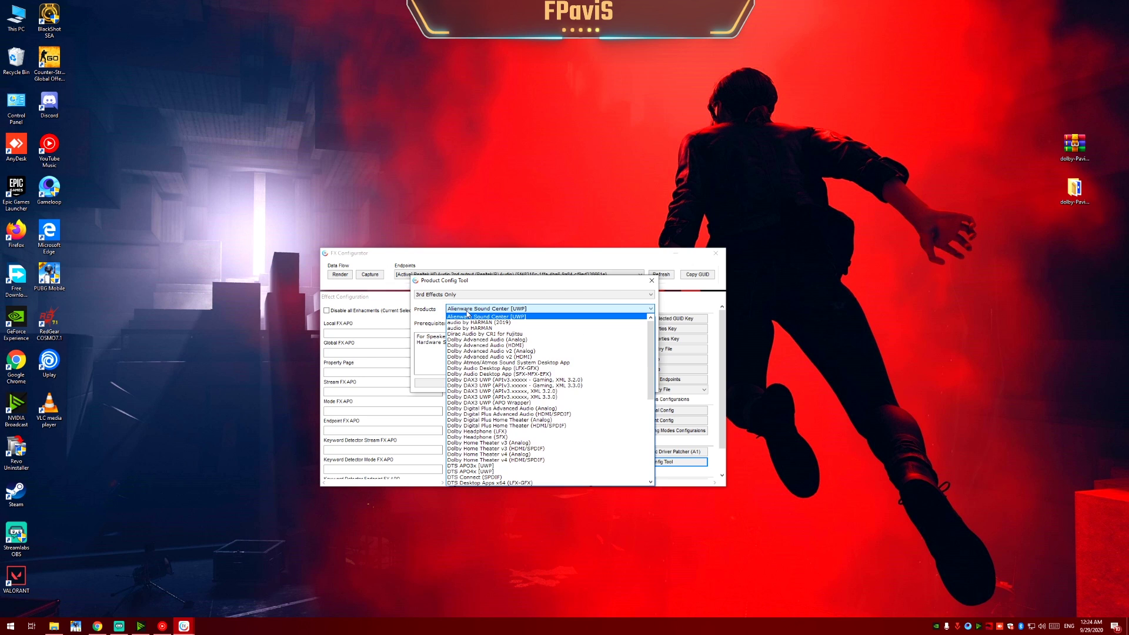
{"action": "left_click", "coordinate": [555, 398]}
{"action": "left_click_drag", "start_coordinate": [489, 282], "coordinate": [446, 294]}
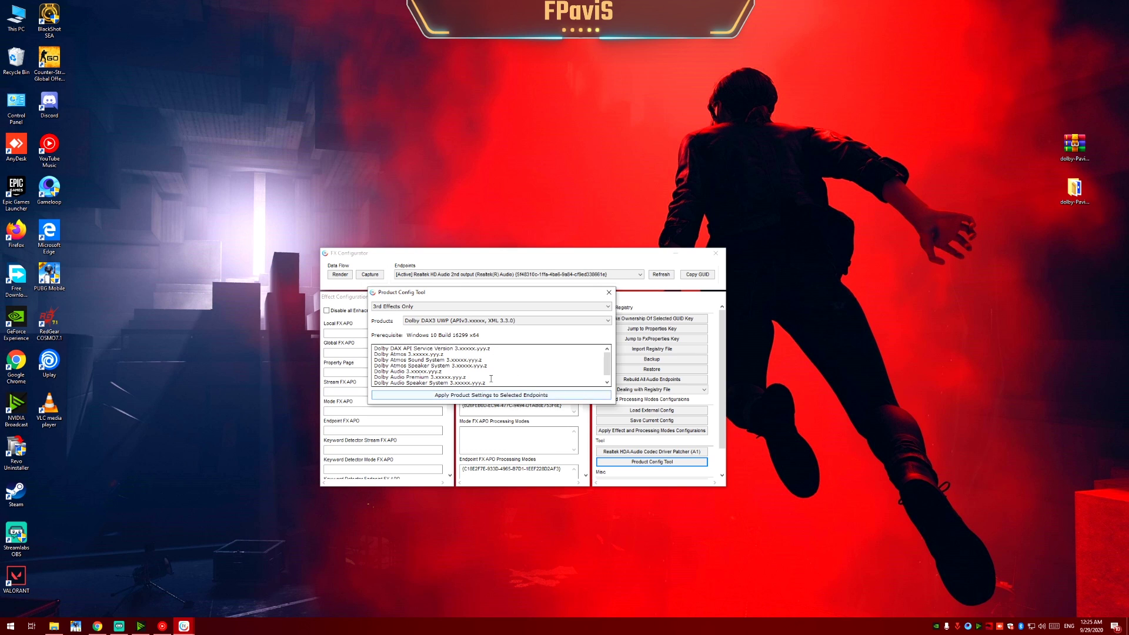
{"action": "left_click_drag", "start_coordinate": [411, 292], "coordinate": [377, 309]}
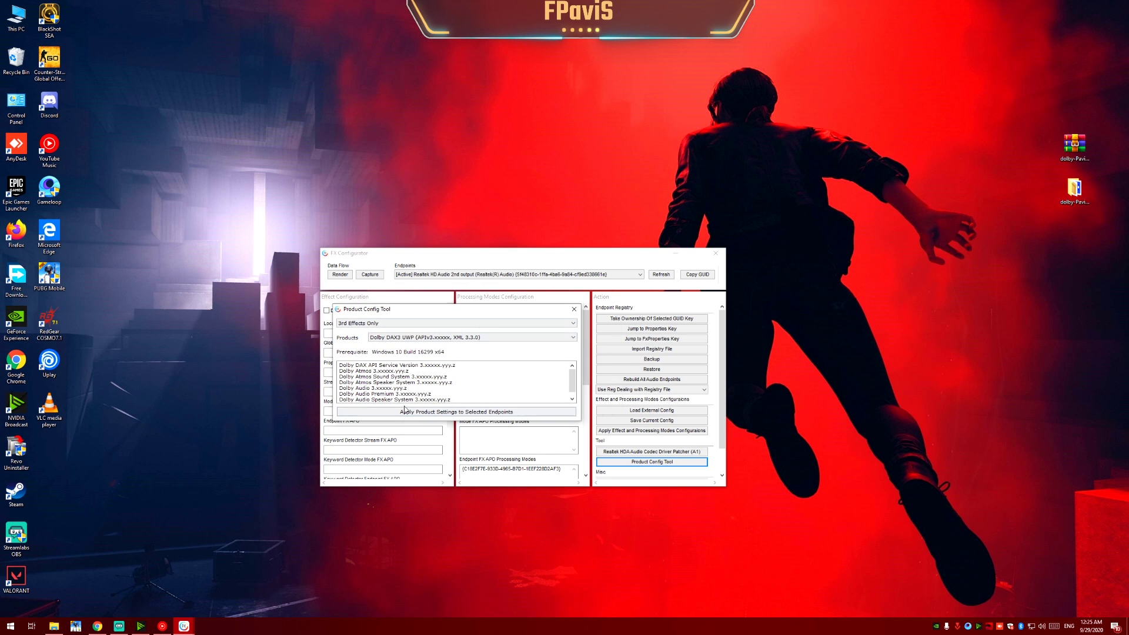
{"action": "left_click", "coordinate": [462, 289]}
{"action": "left_click", "coordinate": [414, 413]}
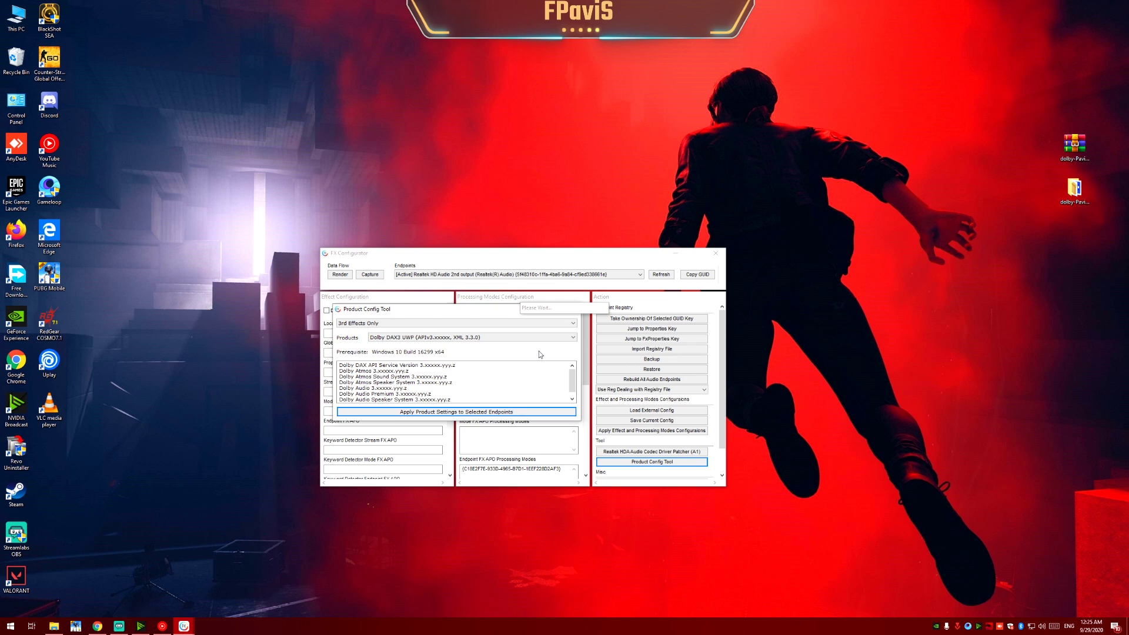
Set the NVIDIA Broadcast microphone source to Microphone (2- USB PnP Audio Device), check the Streamlabs OBS mixer, and show the desktop.
{"action": "left_click", "coordinate": [140, 626]}
{"action": "left_click", "coordinate": [70, 89]}
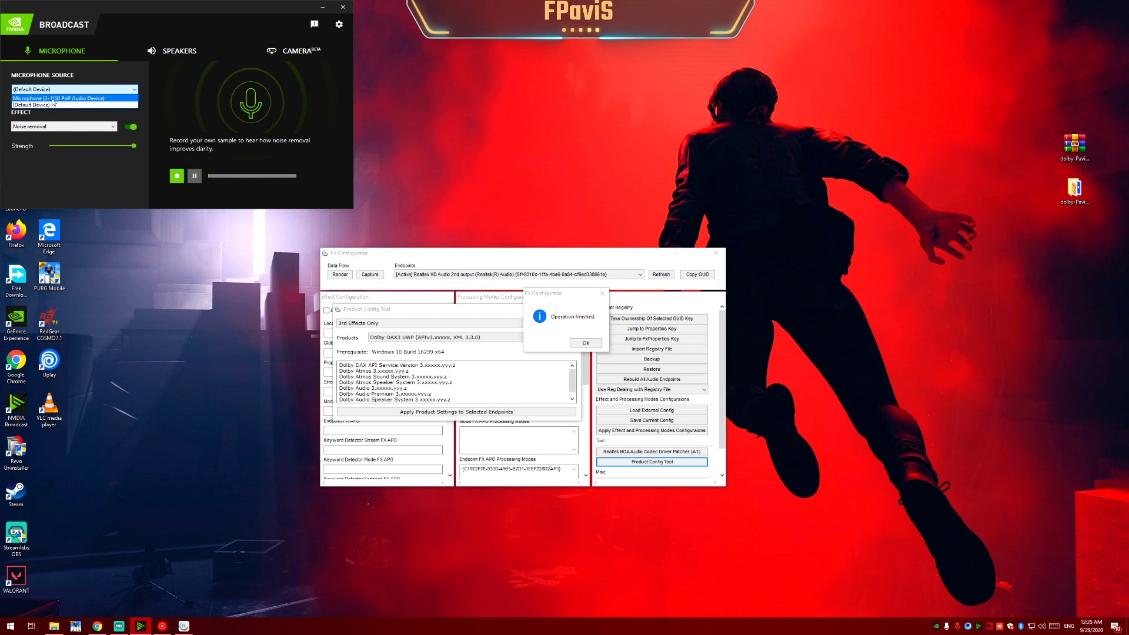
{"action": "left_click", "coordinate": [53, 99]}
{"action": "left_click", "coordinate": [322, 7]}
{"action": "left_click", "coordinate": [121, 627]}
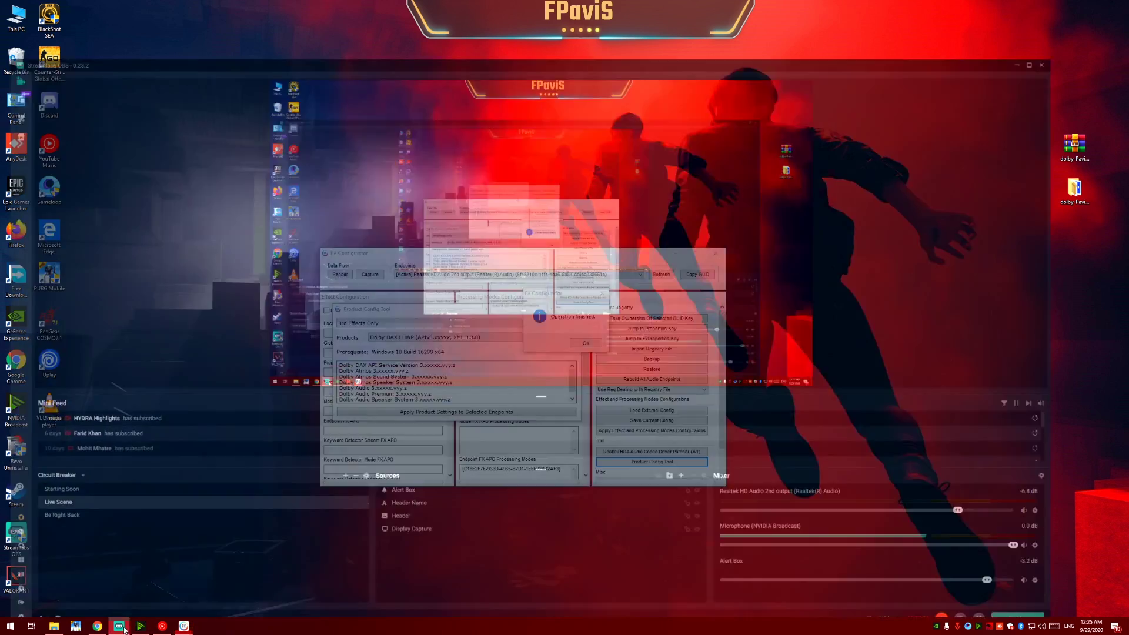
{"action": "key", "text": "super+d"}
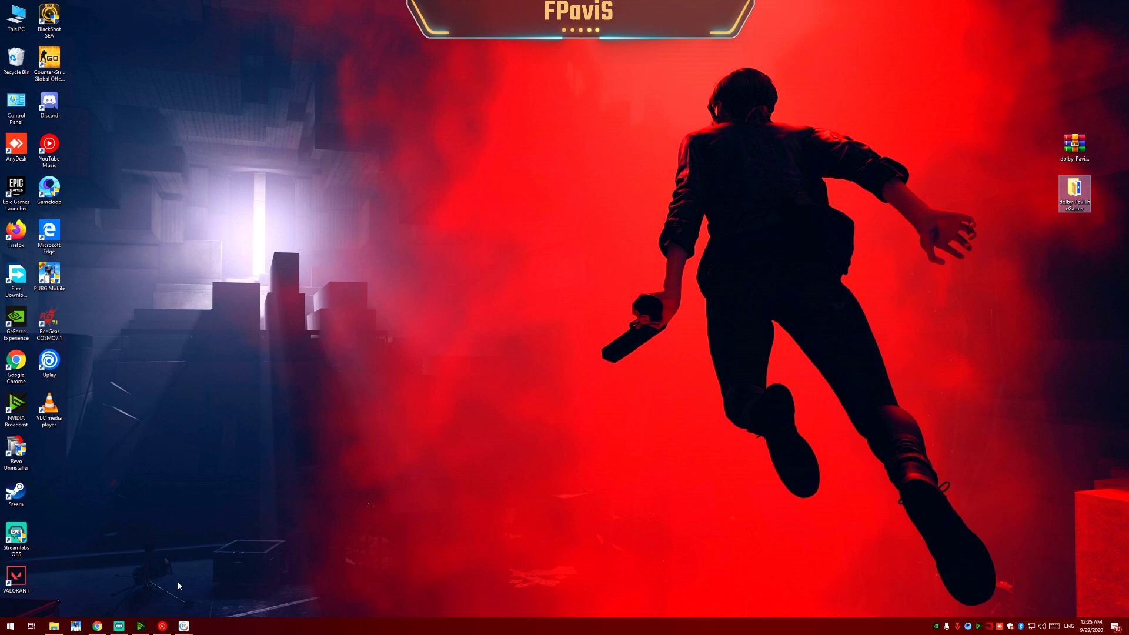
Return to FX Configurator, dismiss the completion message, and close the Product Config Tool and FX Configurator.
{"action": "mouse_move", "coordinate": [184, 626]}
{"action": "left_click", "coordinate": [332, 578]}
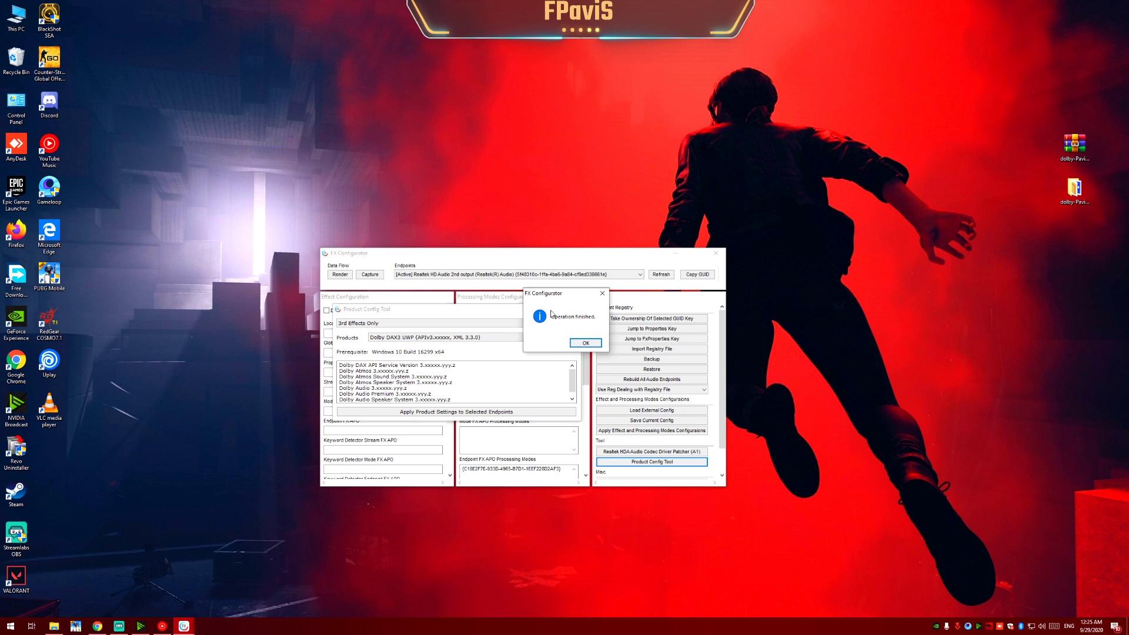
{"action": "left_click_drag", "start_coordinate": [545, 297], "coordinate": [468, 329]}
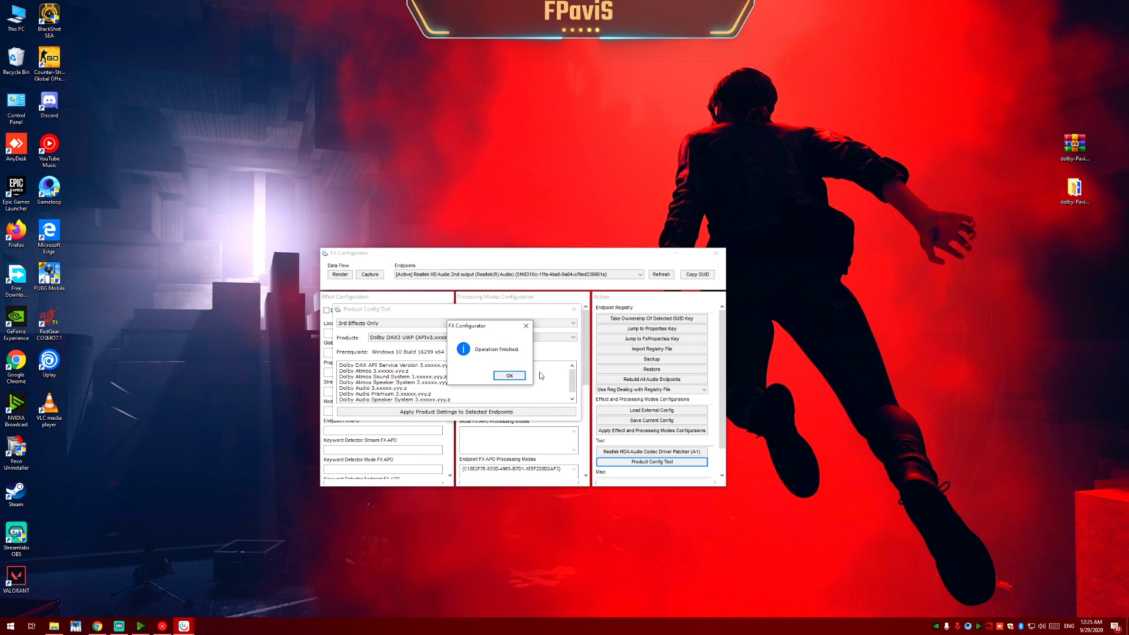
{"action": "left_click", "coordinate": [510, 375]}
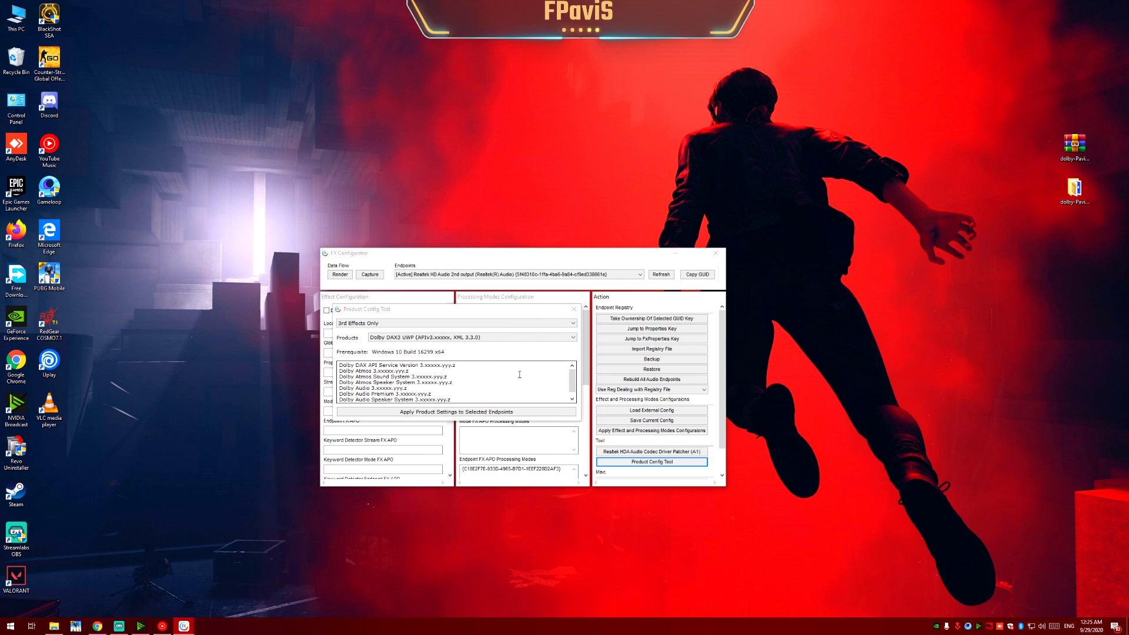
{"action": "left_click", "coordinate": [575, 309]}
{"action": "left_click", "coordinate": [716, 253]}
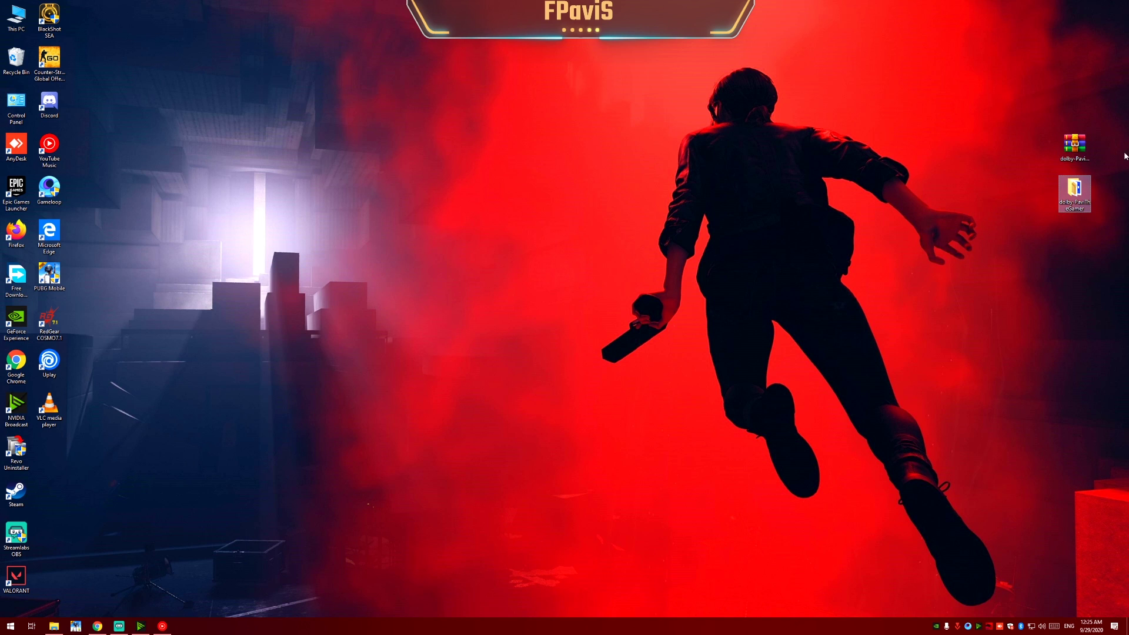
Move all six XML files from dolby-PaviTheGamer's config folder into the dolbyaposvc shortcut, replacing existing files with administrator permission.
{"action": "double_click", "coordinate": [1075, 190]}
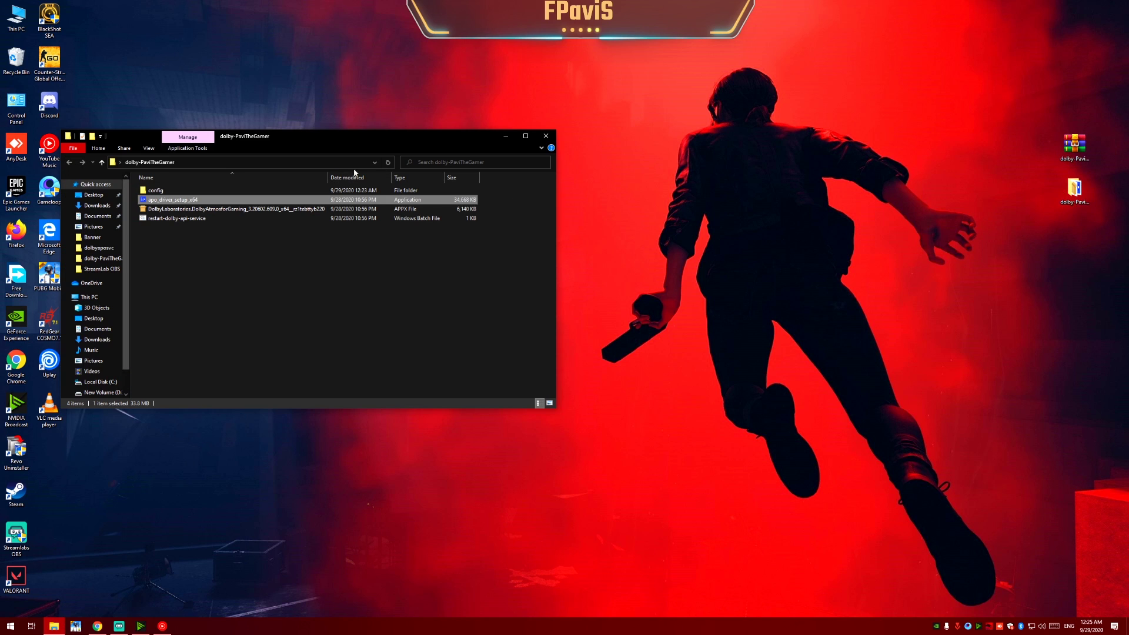
{"action": "double_click", "coordinate": [315, 140]}
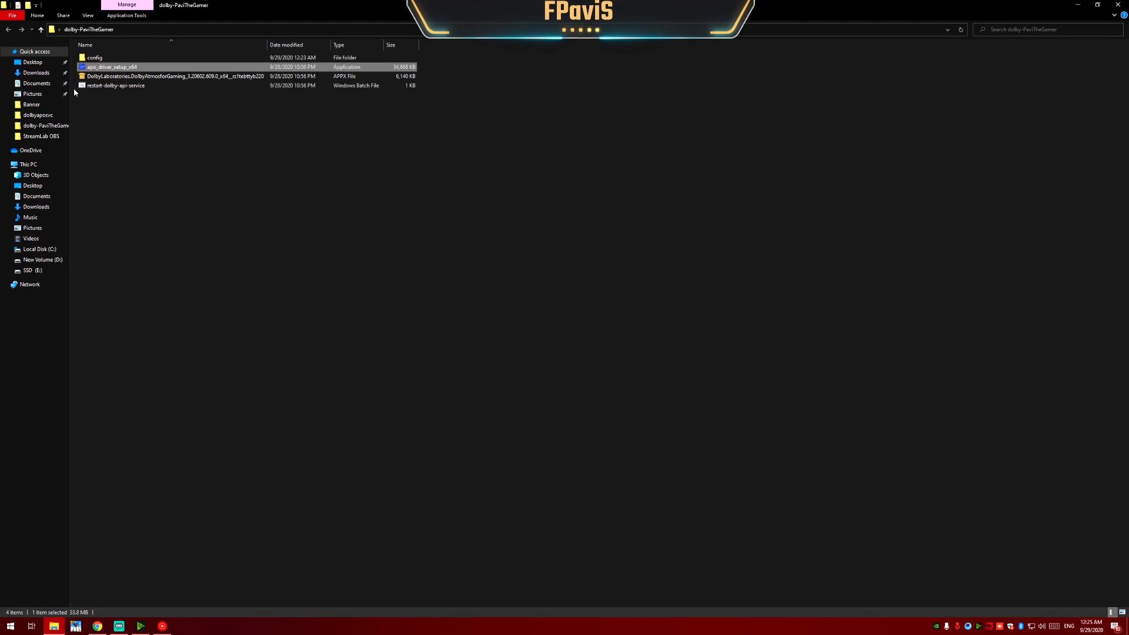
{"action": "double_click", "coordinate": [106, 59]}
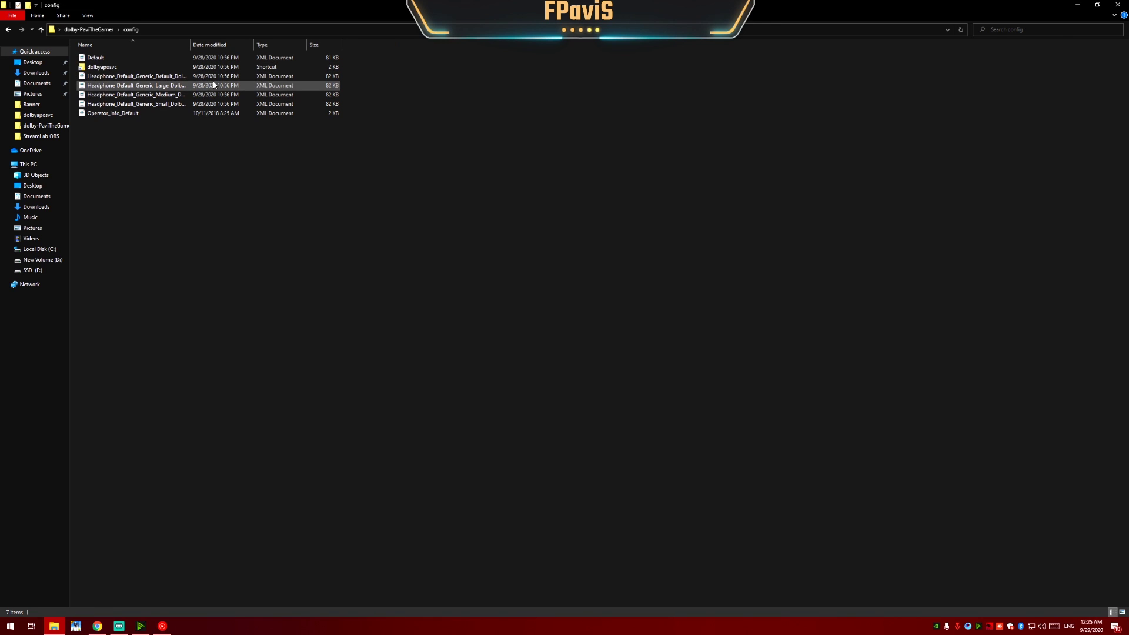
{"action": "key", "text": "ctrl+a"}
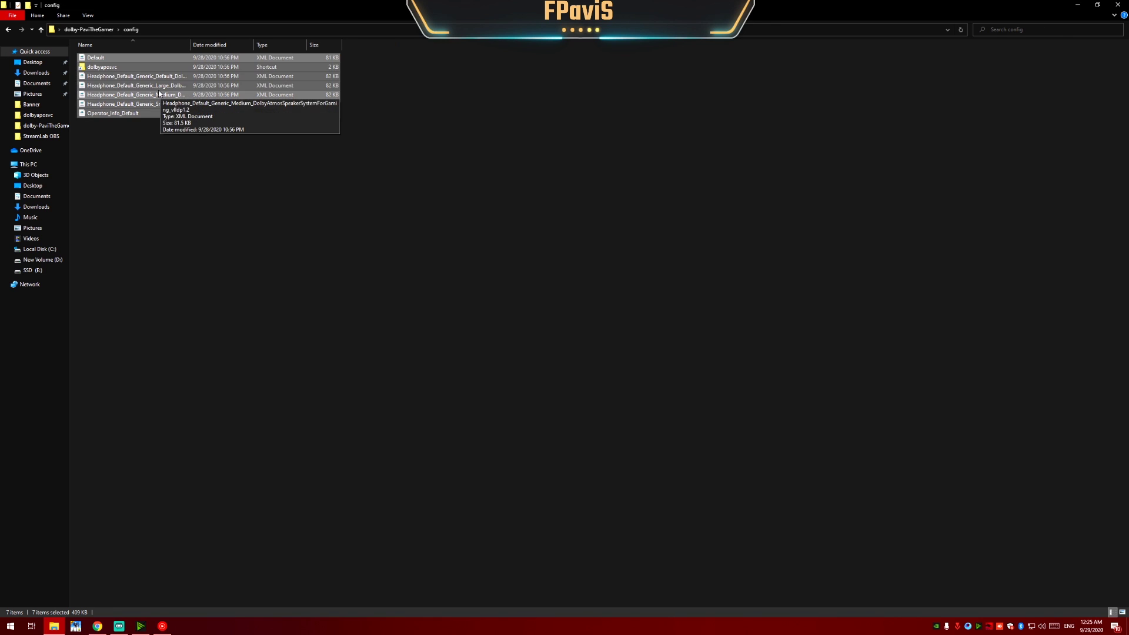
{"action": "left_click", "coordinate": [110, 69], "text": "ctrl"}
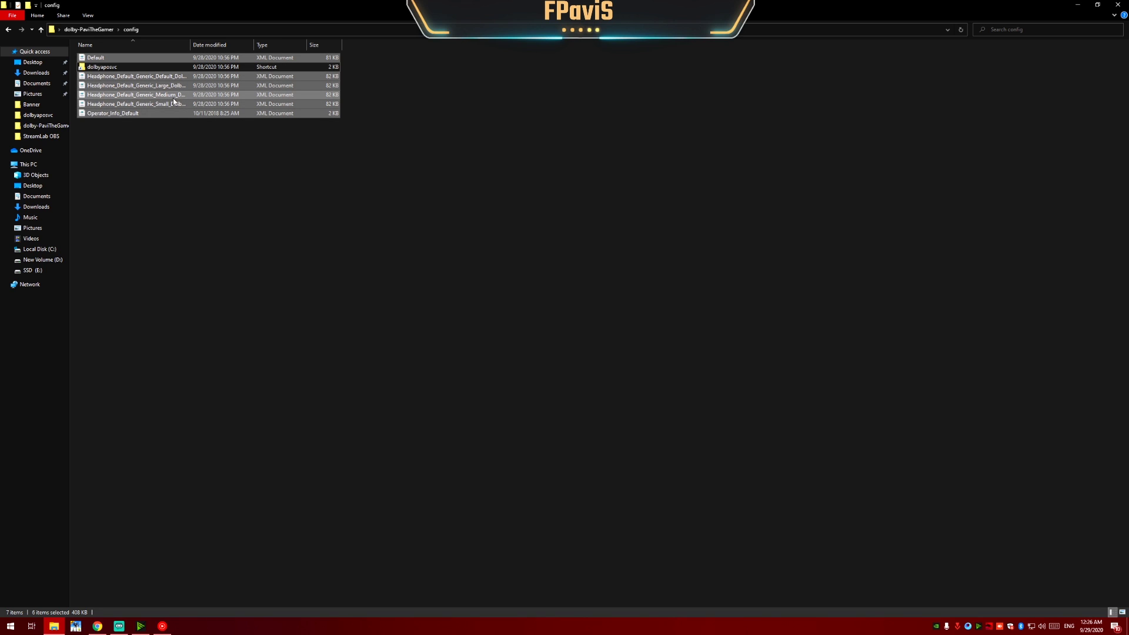
{"action": "left_click_drag", "start_coordinate": [168, 98], "coordinate": [111, 67]}
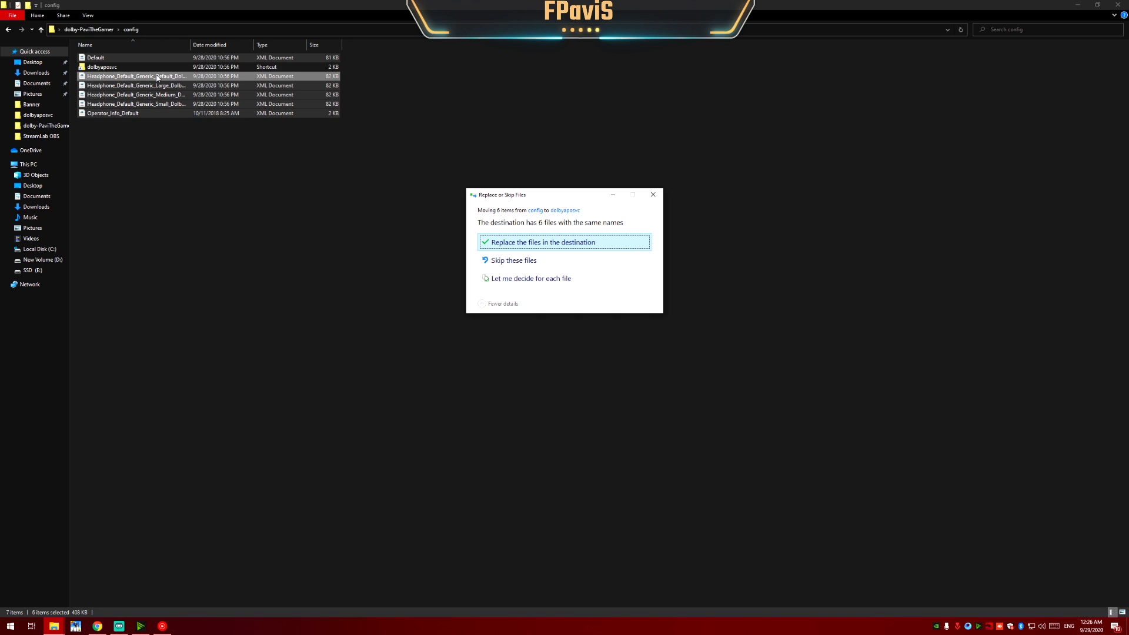
{"action": "left_click", "coordinate": [510, 243]}
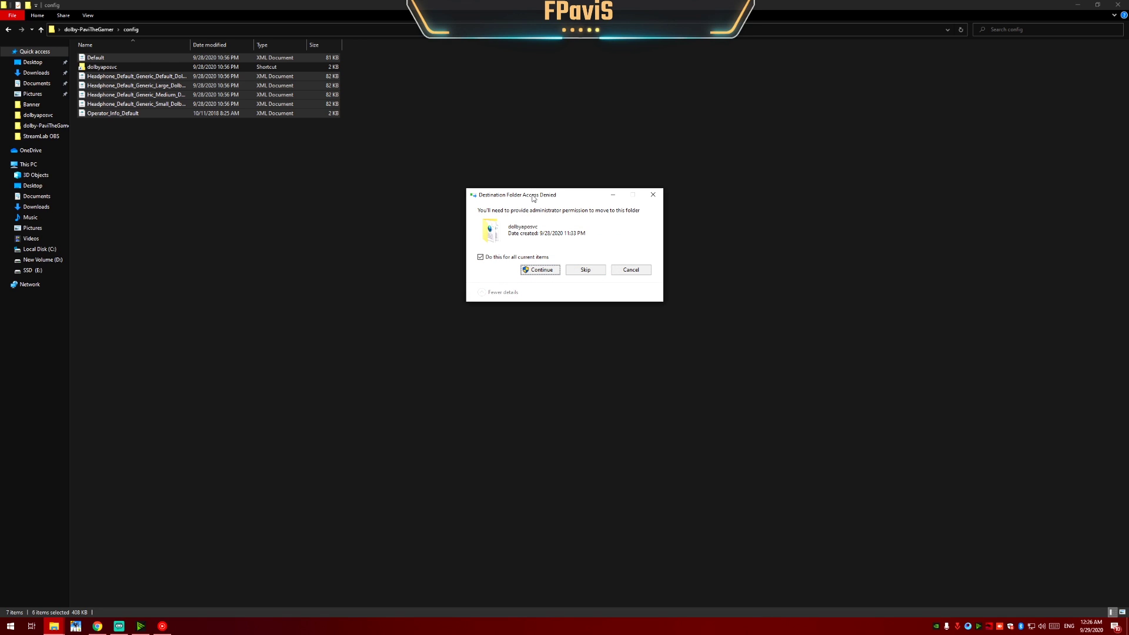
{"action": "left_click_drag", "start_coordinate": [535, 198], "coordinate": [437, 257]}
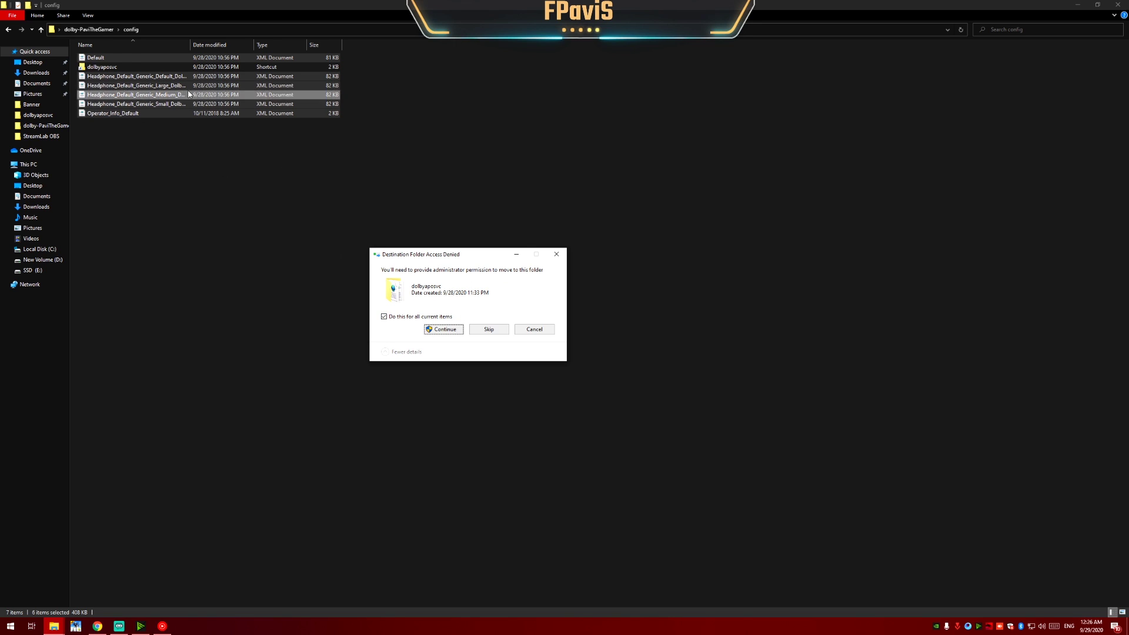
{"action": "left_click", "coordinate": [445, 330]}
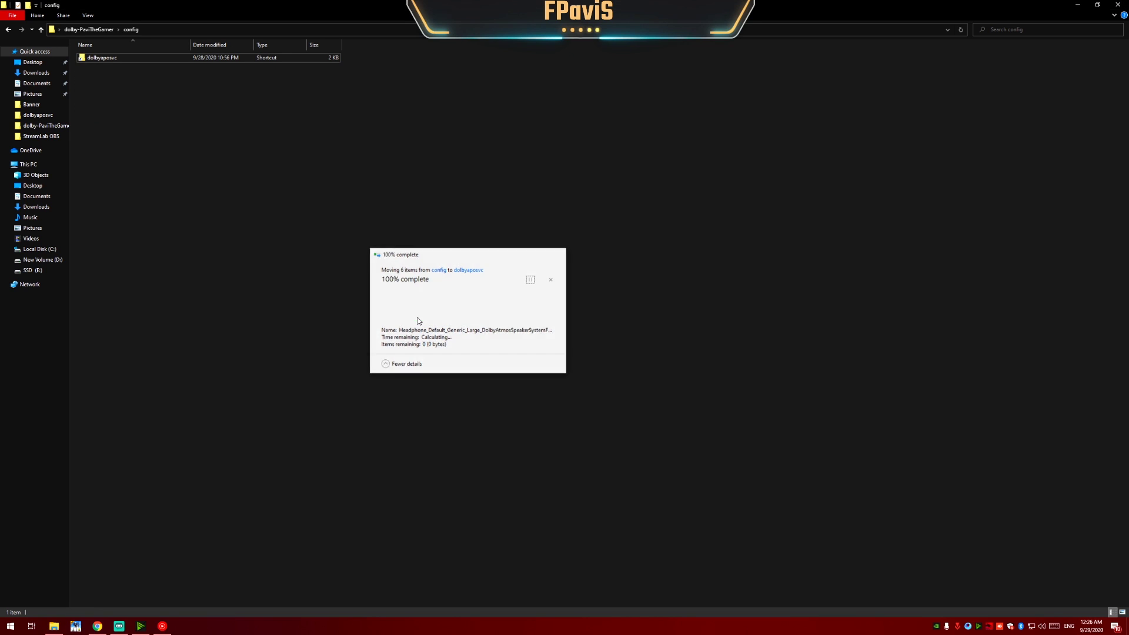
{"action": "key", "text": "super+d"}
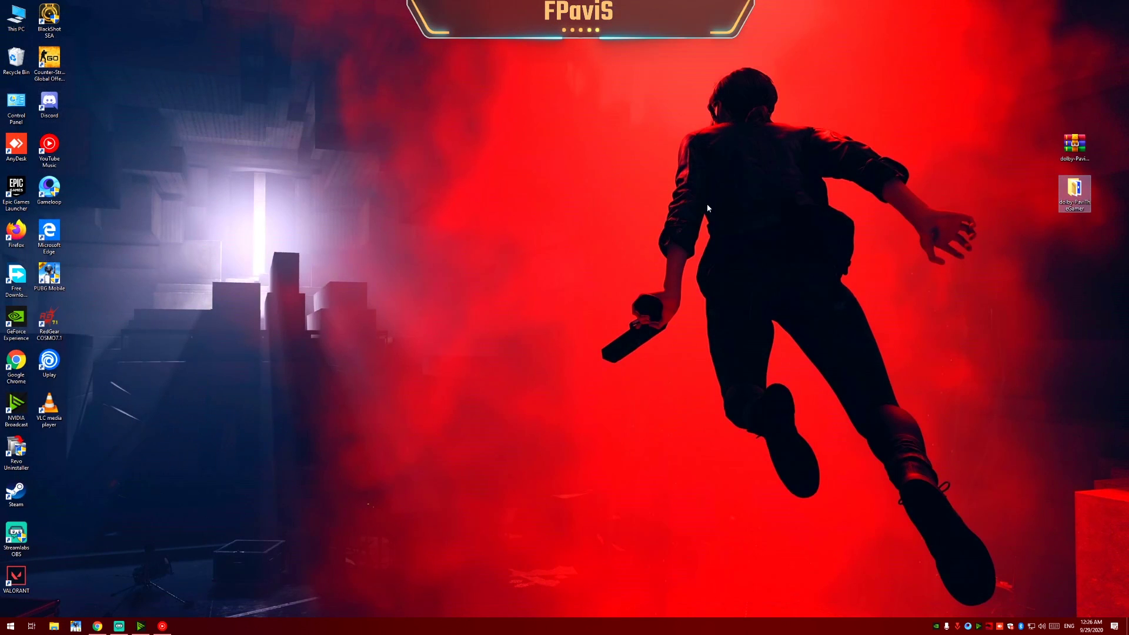
Reopen the dolby-PaviTheGamer folder and run the restart-dolby-api-service batch file.
{"action": "double_click", "coordinate": [1074, 193]}
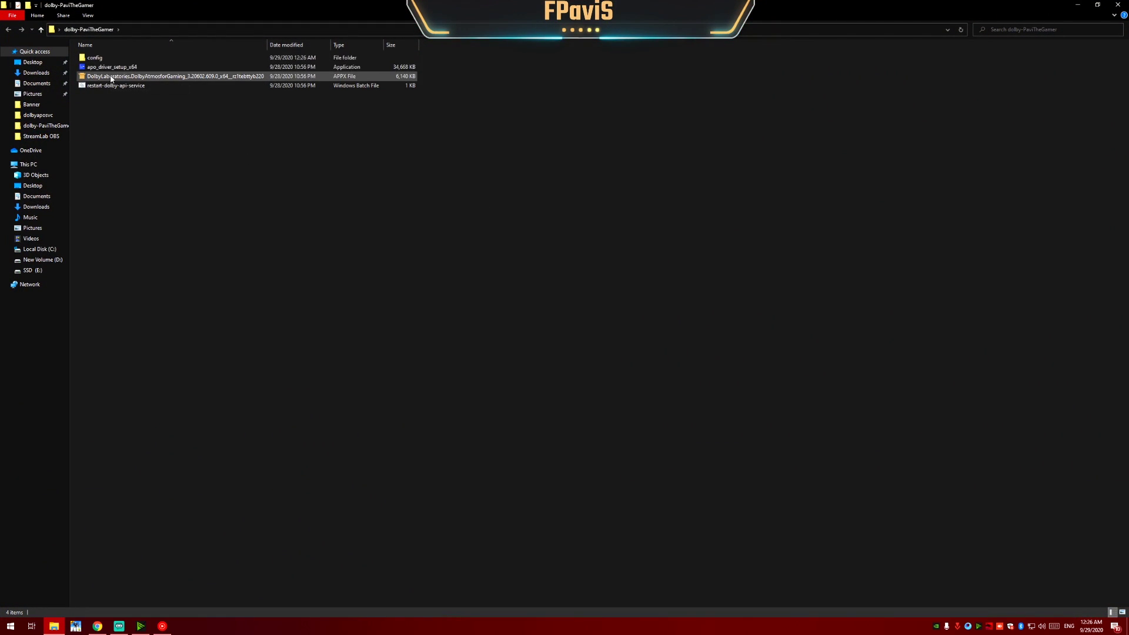
{"action": "double_click", "coordinate": [133, 7]}
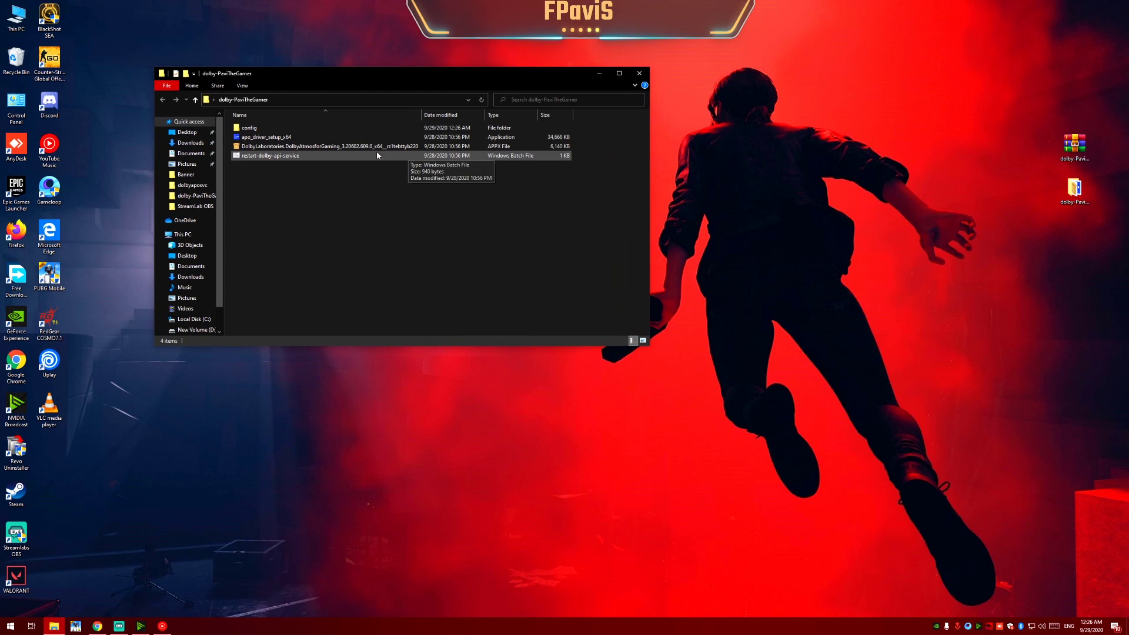
{"action": "double_click", "coordinate": [383, 76]}
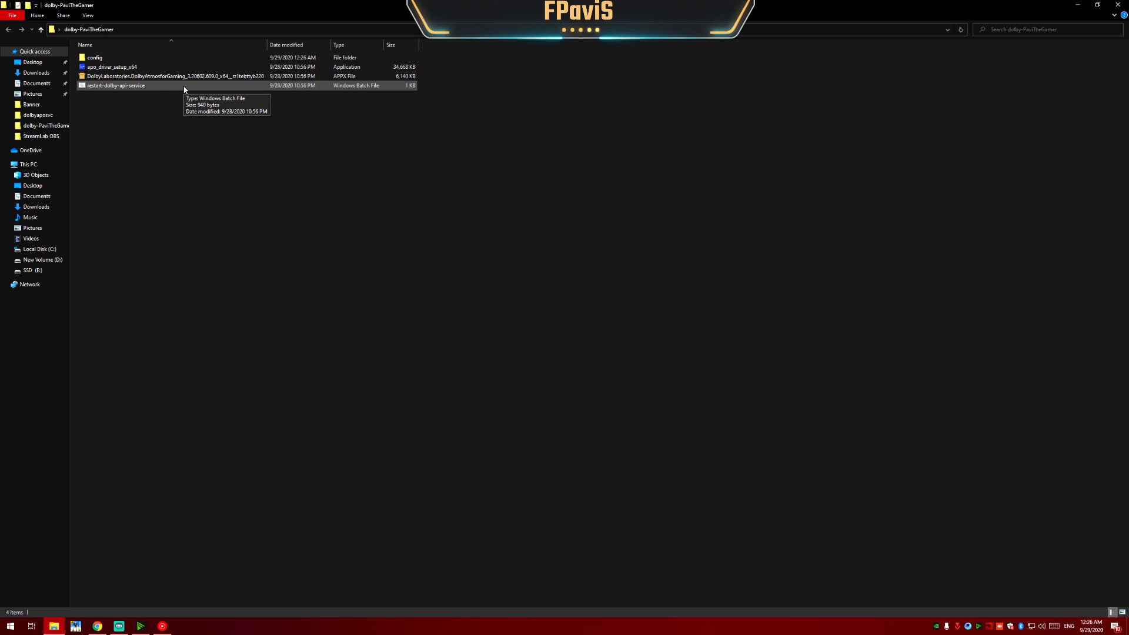
{"action": "double_click", "coordinate": [132, 86]}
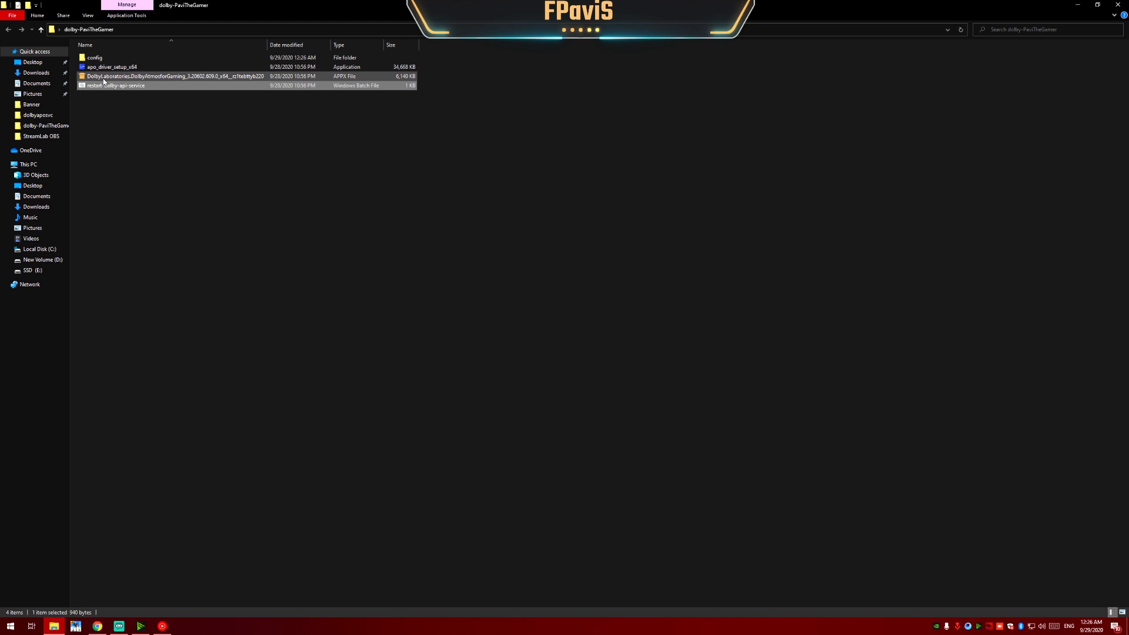
Install Dolby Atmos for Gaming from the DolbyLaboratories APPX file, with launch when ready enabled.
{"action": "left_click", "coordinate": [135, 80]}
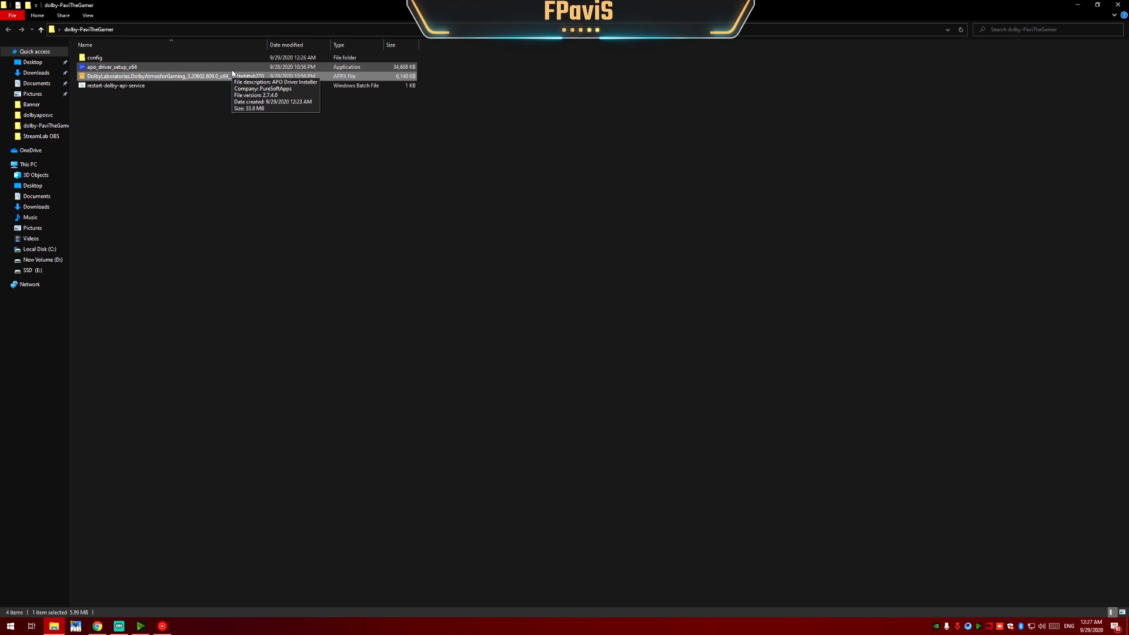
{"action": "double_click", "coordinate": [188, 77]}
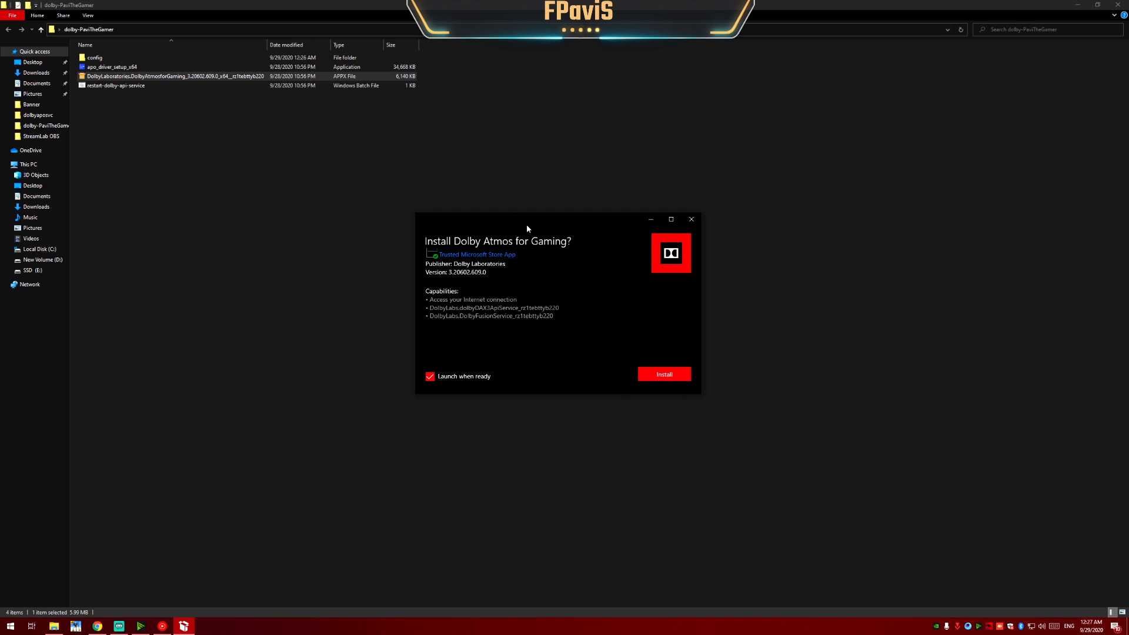
{"action": "left_click_drag", "start_coordinate": [527, 229], "coordinate": [594, 278]}
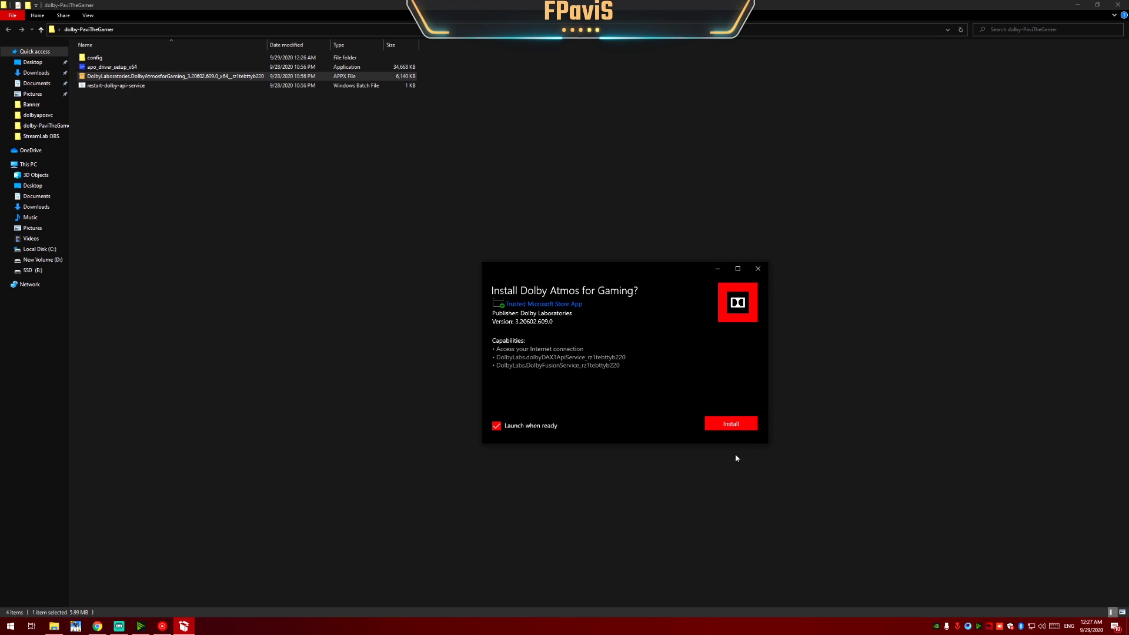
{"action": "left_click", "coordinate": [731, 424]}
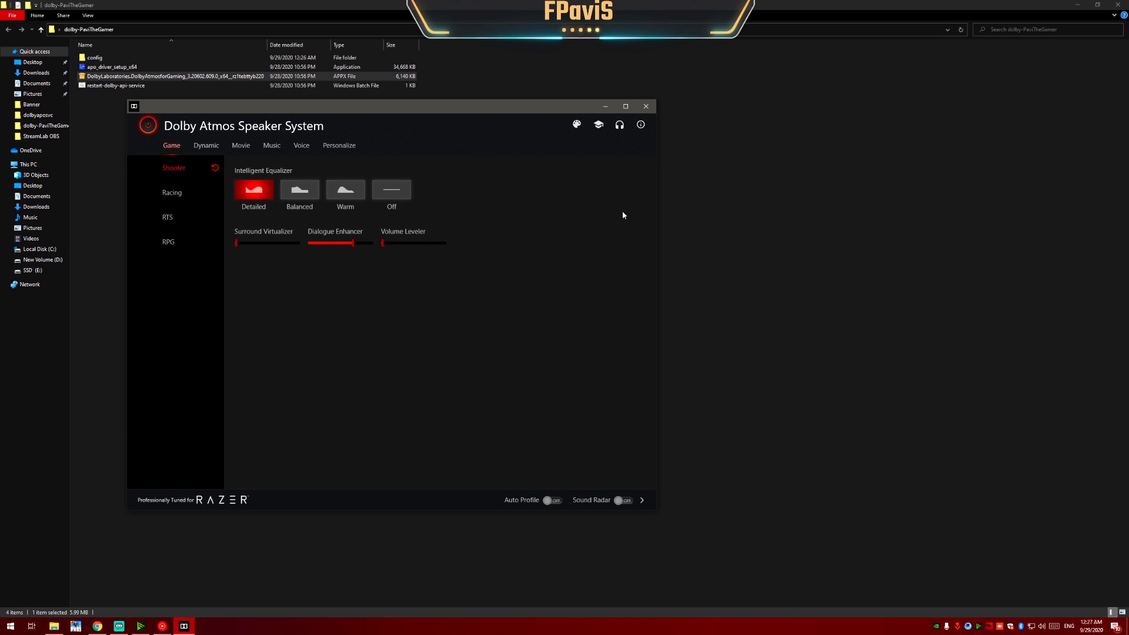
Set the Dolby Atmos Speaker System accent colour to green and turn Dolby Atmos off.
{"action": "left_click_drag", "start_coordinate": [354, 109], "coordinate": [611, 108]}
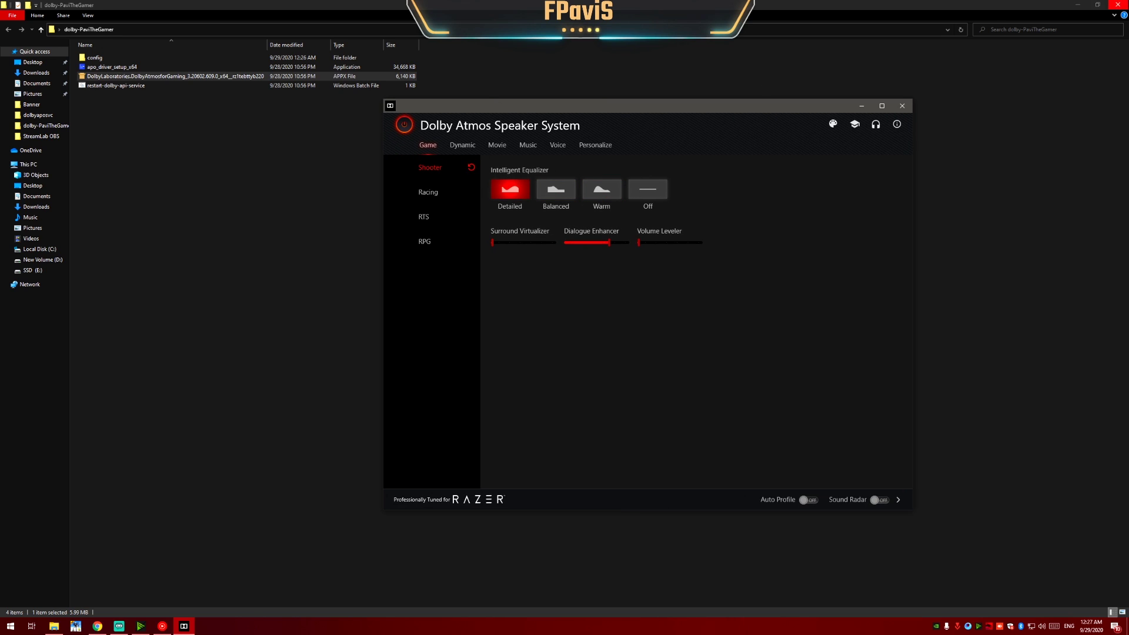
{"action": "left_click_drag", "start_coordinate": [508, 132], "coordinate": [493, 118]}
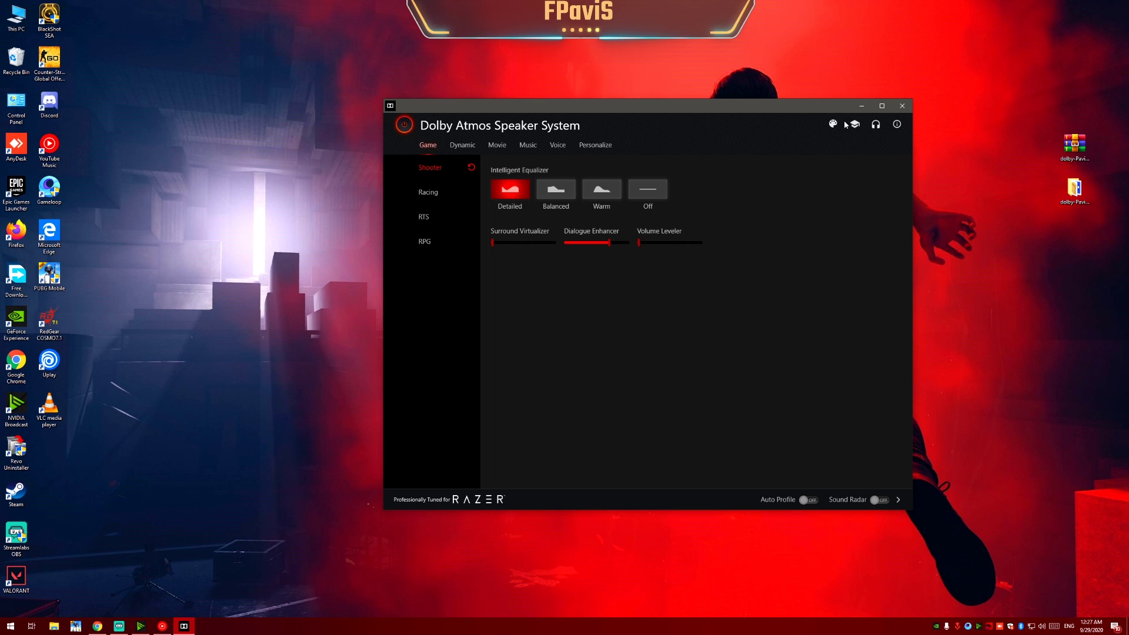
{"action": "left_click_drag", "start_coordinate": [792, 108], "coordinate": [711, 159]}
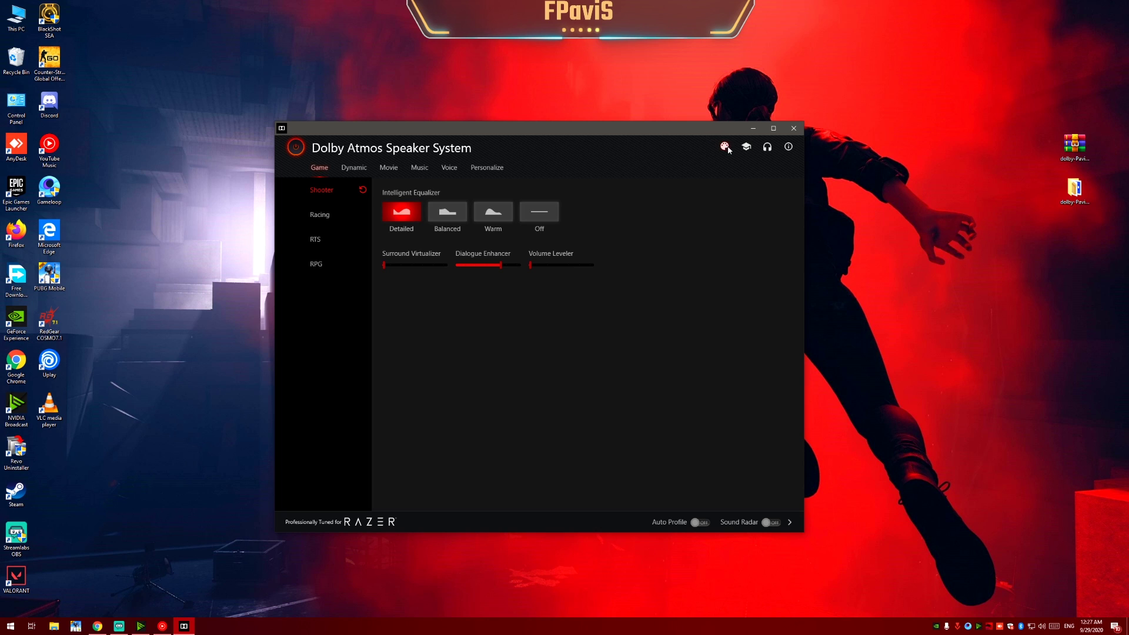
{"action": "left_click", "coordinate": [729, 149]}
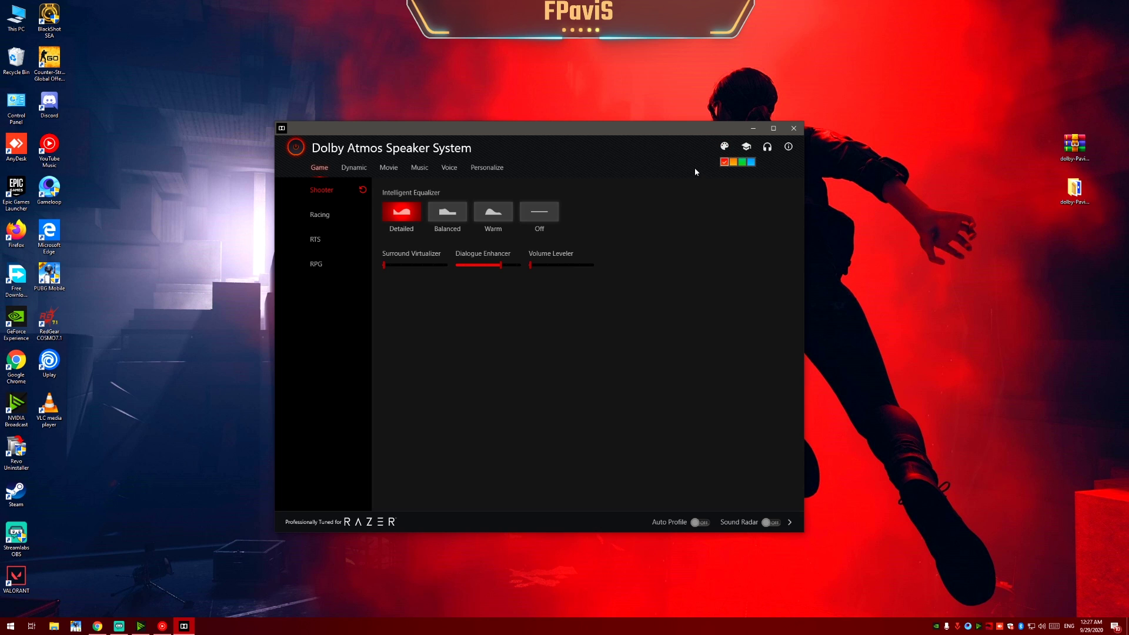
{"action": "left_click", "coordinate": [743, 163]}
{"action": "left_click_drag", "start_coordinate": [294, 131], "coordinate": [379, 131]}
{"action": "left_click", "coordinate": [380, 147]}
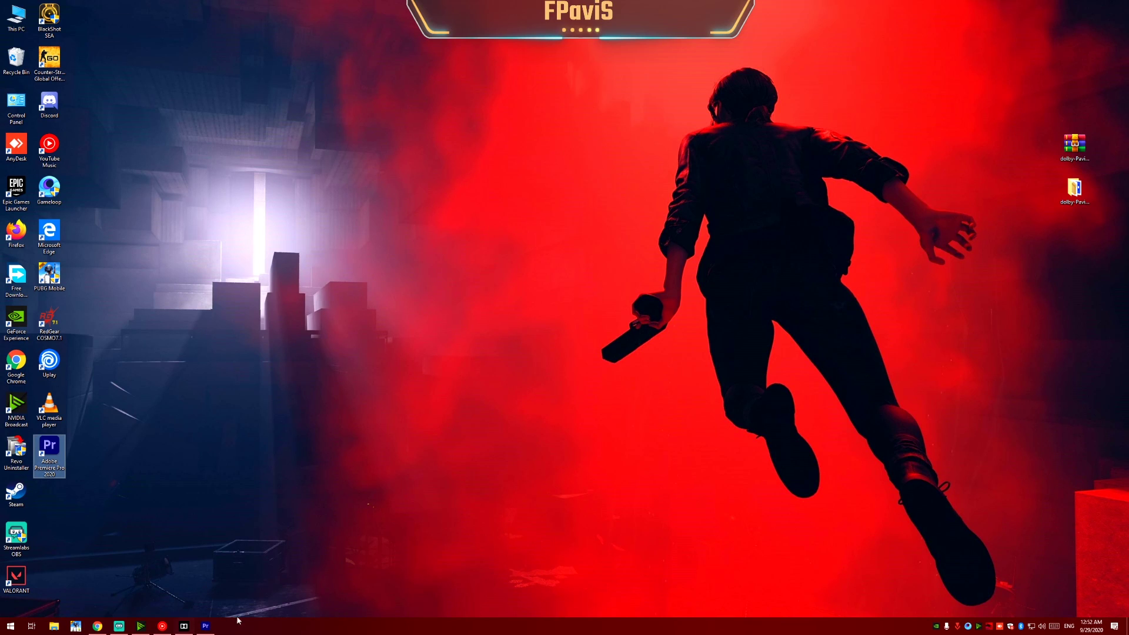
Switch to Chrome with the YouTube video "Sub Urban - Cradles [NCS Release]" and place the Dolby Atmos window over it, keeping the player controls uncovered.
{"action": "left_click", "coordinate": [184, 626]}
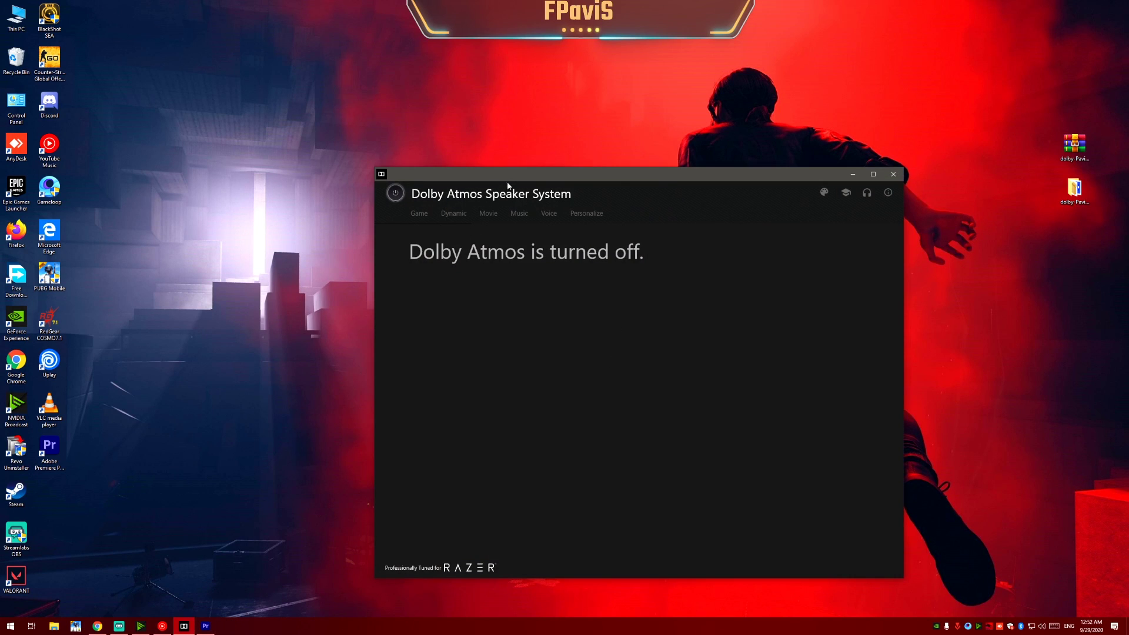
{"action": "left_click_drag", "start_coordinate": [508, 185], "coordinate": [612, 187]}
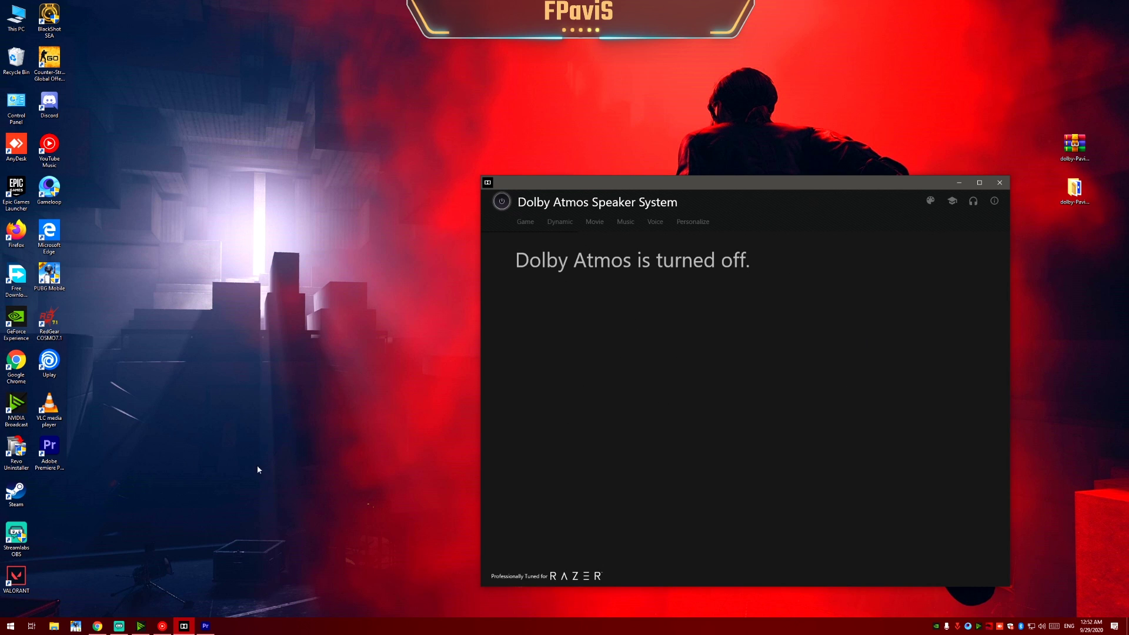
{"action": "left_click", "coordinate": [97, 626]}
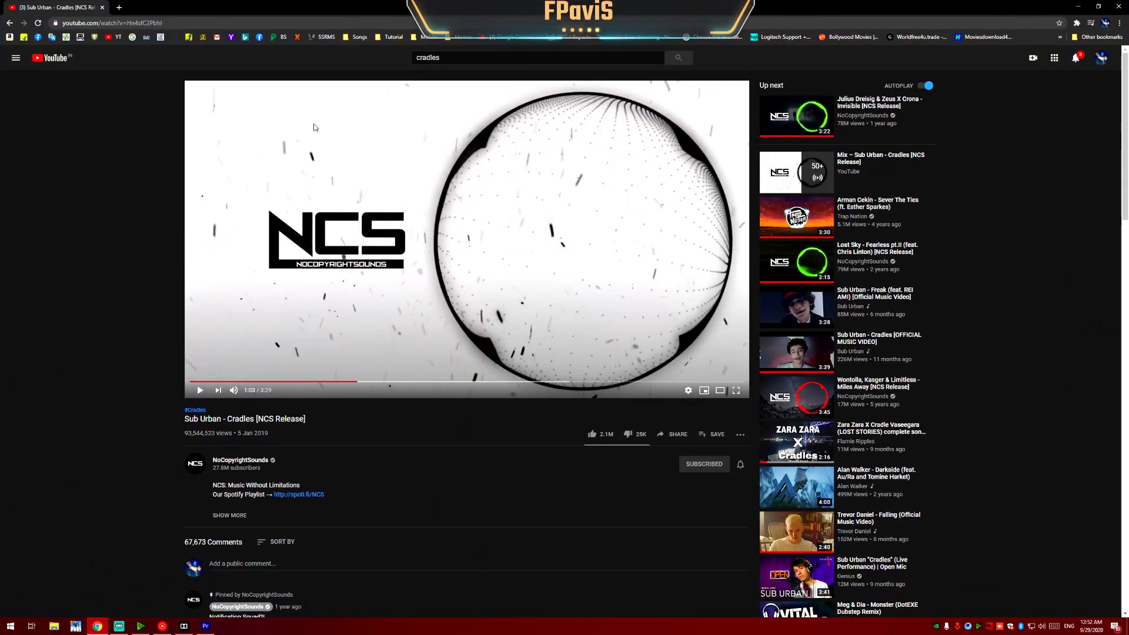
{"action": "left_click", "coordinate": [183, 626]}
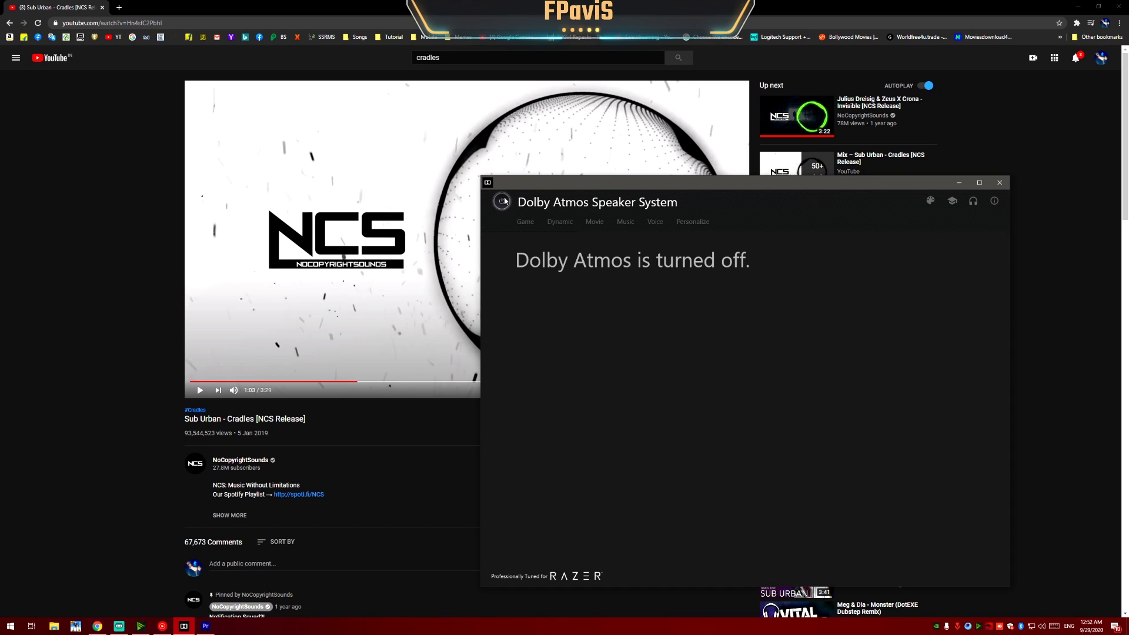
{"action": "left_click_drag", "start_coordinate": [583, 193], "coordinate": [631, 209]}
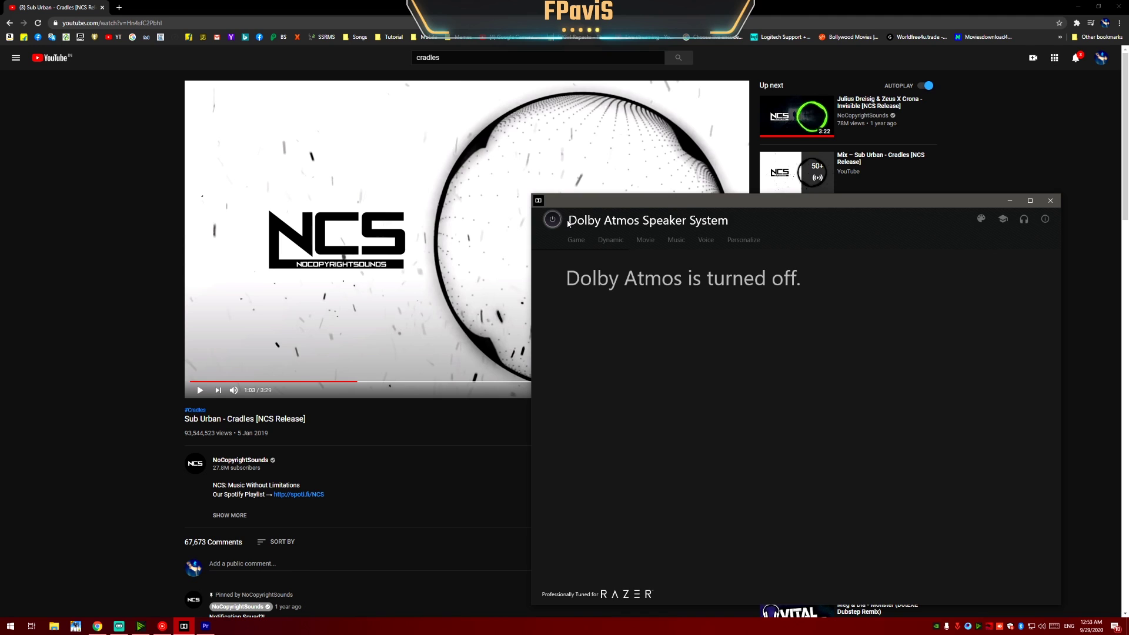
Compare the playing song's sound by turning Dolby Atmos on, off and on again, leaving it enabled.
{"action": "left_click_drag", "start_coordinate": [584, 203], "coordinate": [570, 180]}
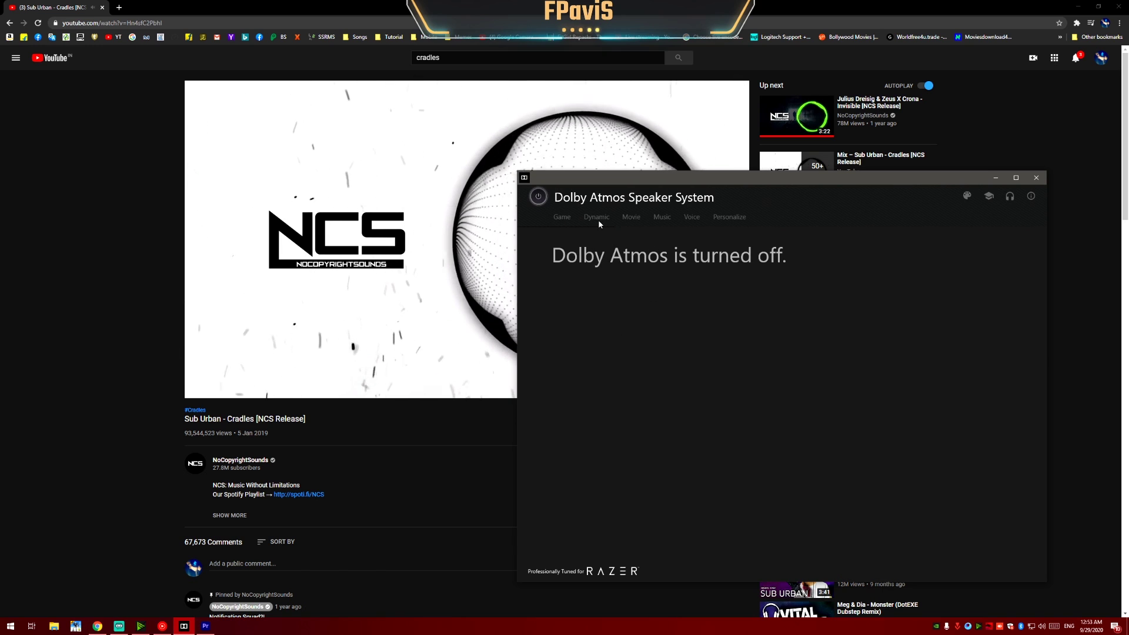
{"action": "left_click", "coordinate": [539, 197]}
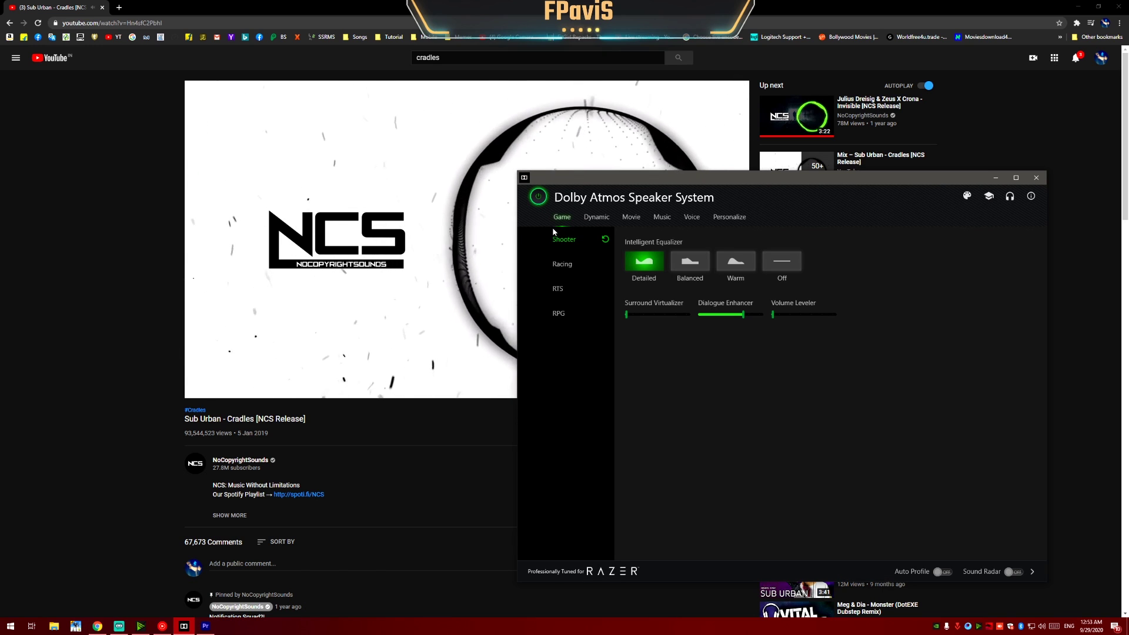
{"action": "left_click", "coordinate": [542, 198]}
{"action": "left_click", "coordinate": [542, 198]}
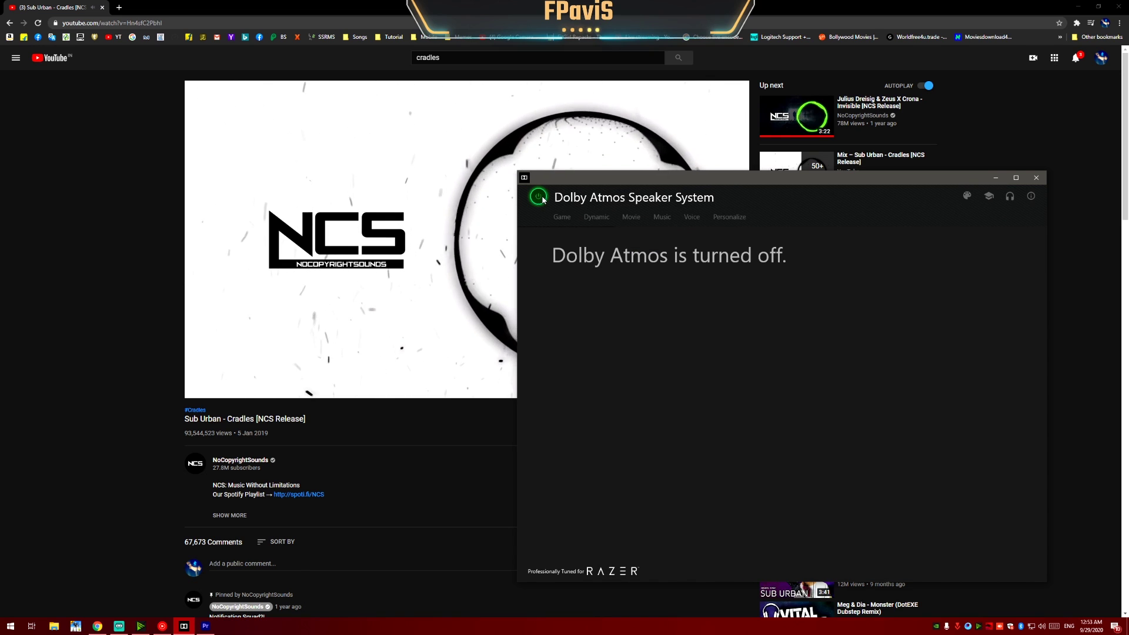
Pause the Cradles video, bring the Dolby Atmos window back and move it to the middle of the page.
{"action": "left_click", "coordinate": [184, 627]}
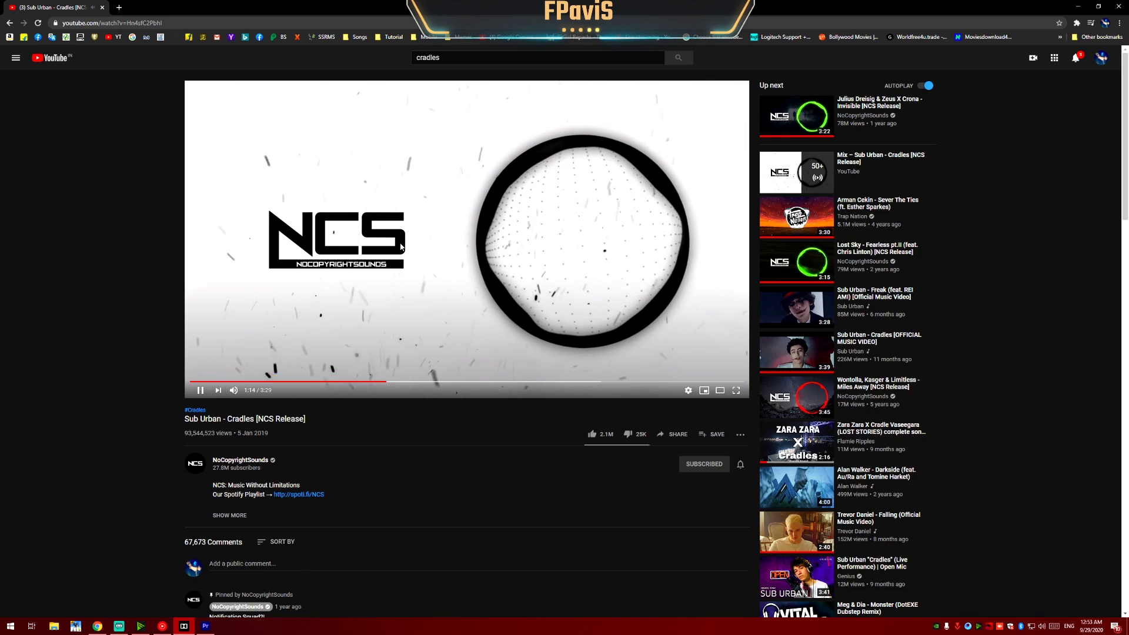
{"action": "left_click", "coordinate": [185, 627]}
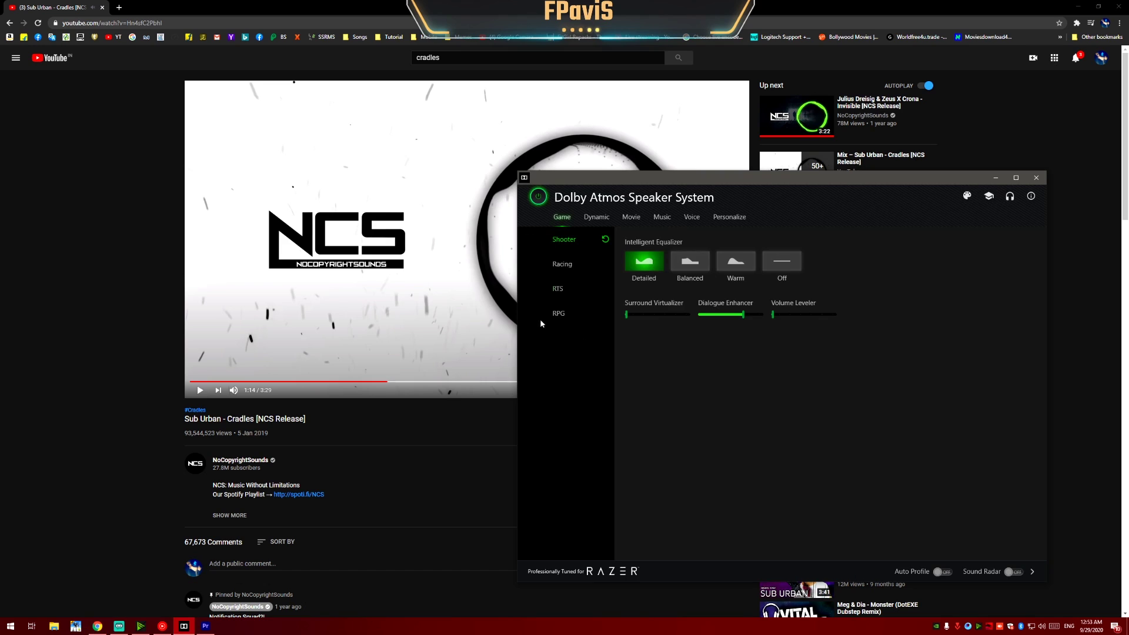
{"action": "left_click_drag", "start_coordinate": [616, 177], "coordinate": [476, 202]}
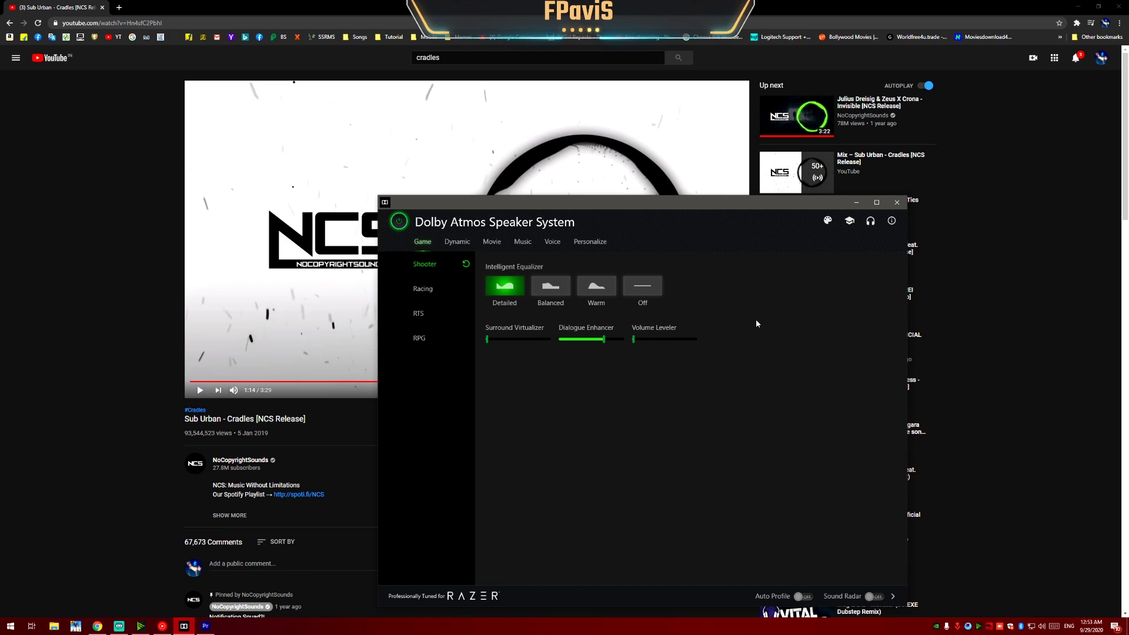
{"action": "left_click_drag", "start_coordinate": [711, 217], "coordinate": [620, 225]}
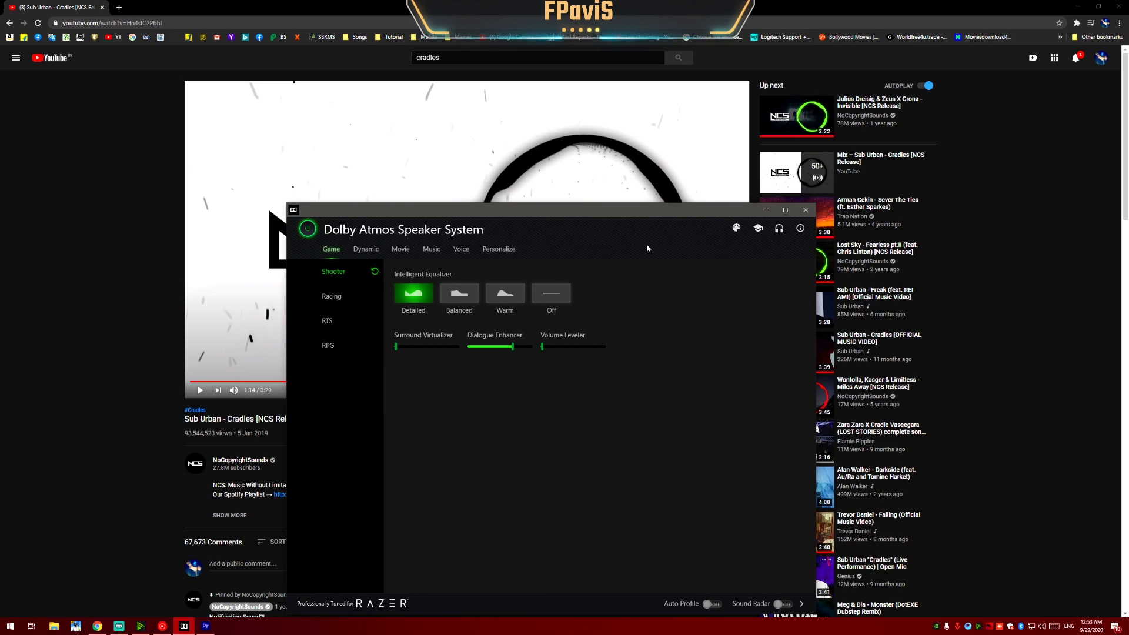